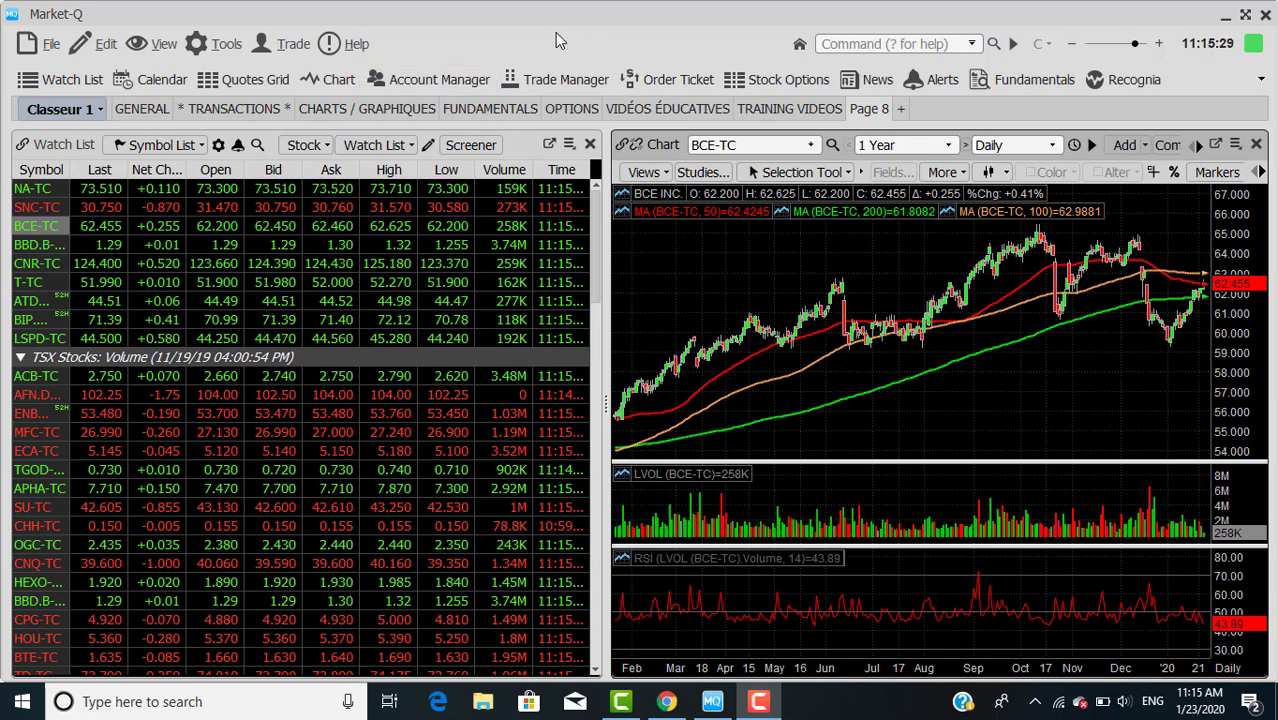
# - Open the Account Manager and show the account summary with the Seb_Default heading
pyautogui.click(445, 78)
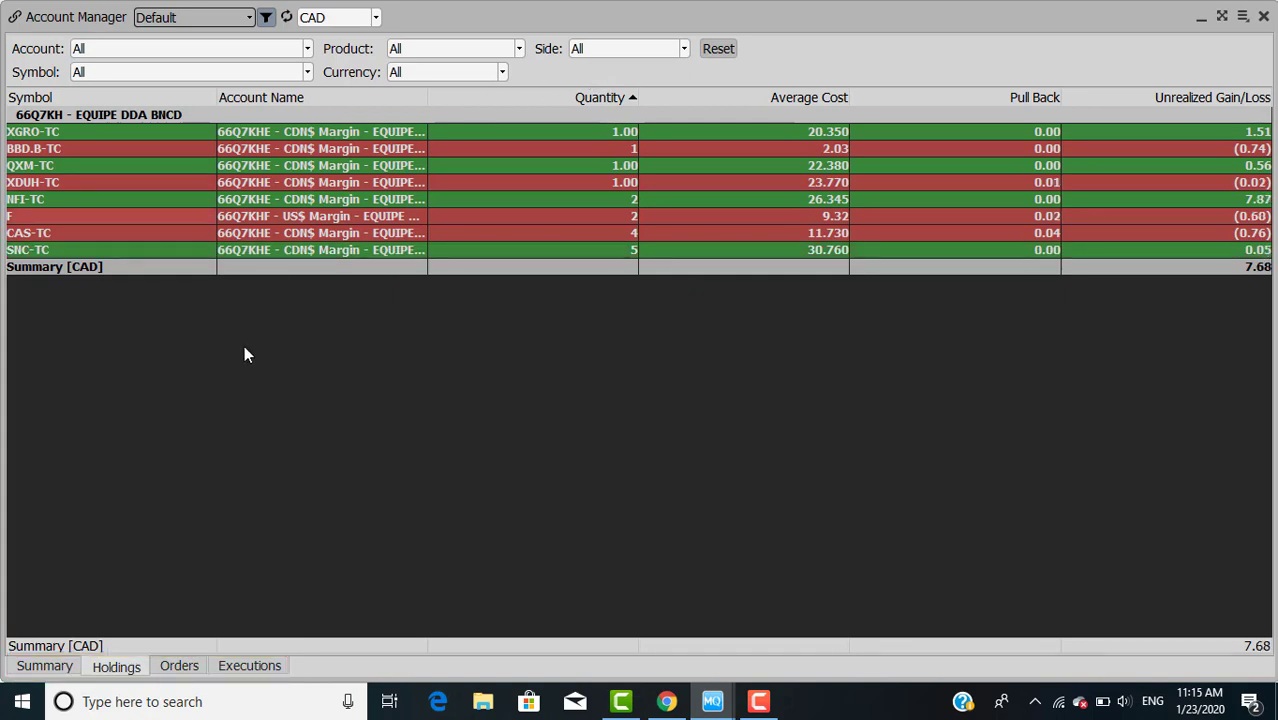
pyautogui.click(42, 668)
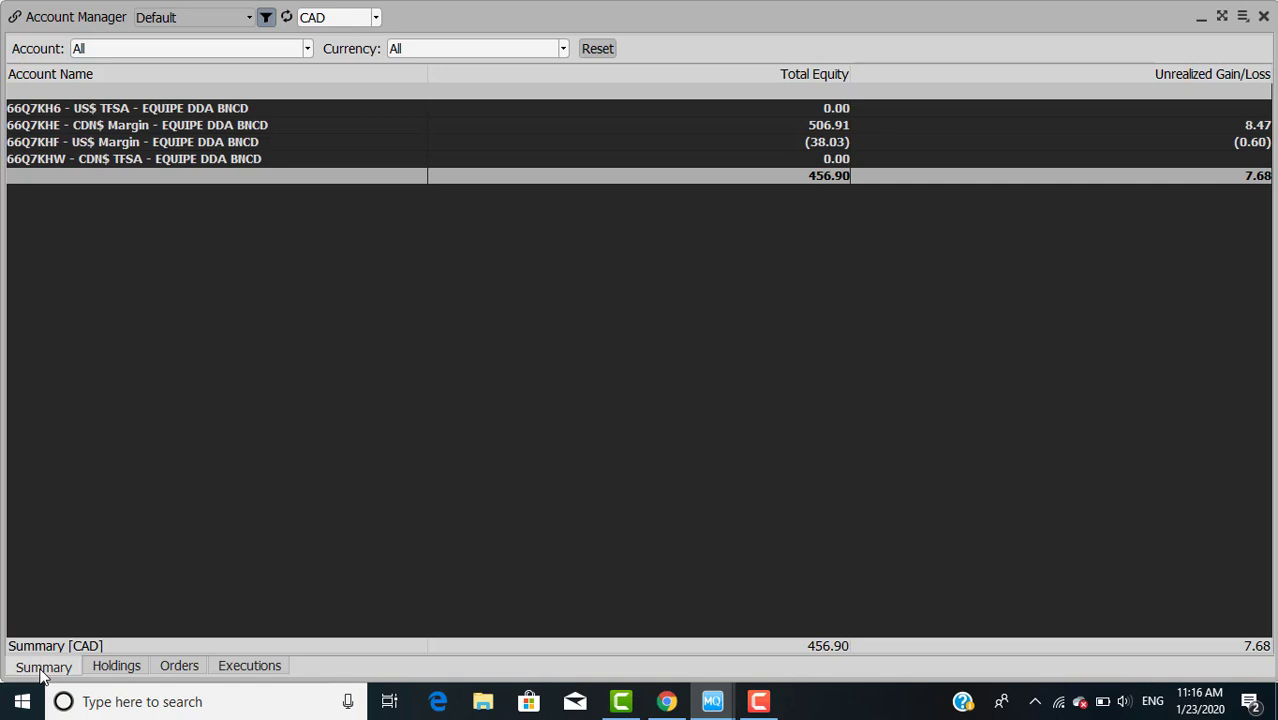
pyautogui.click(251, 18)
pyautogui.click(221, 62)
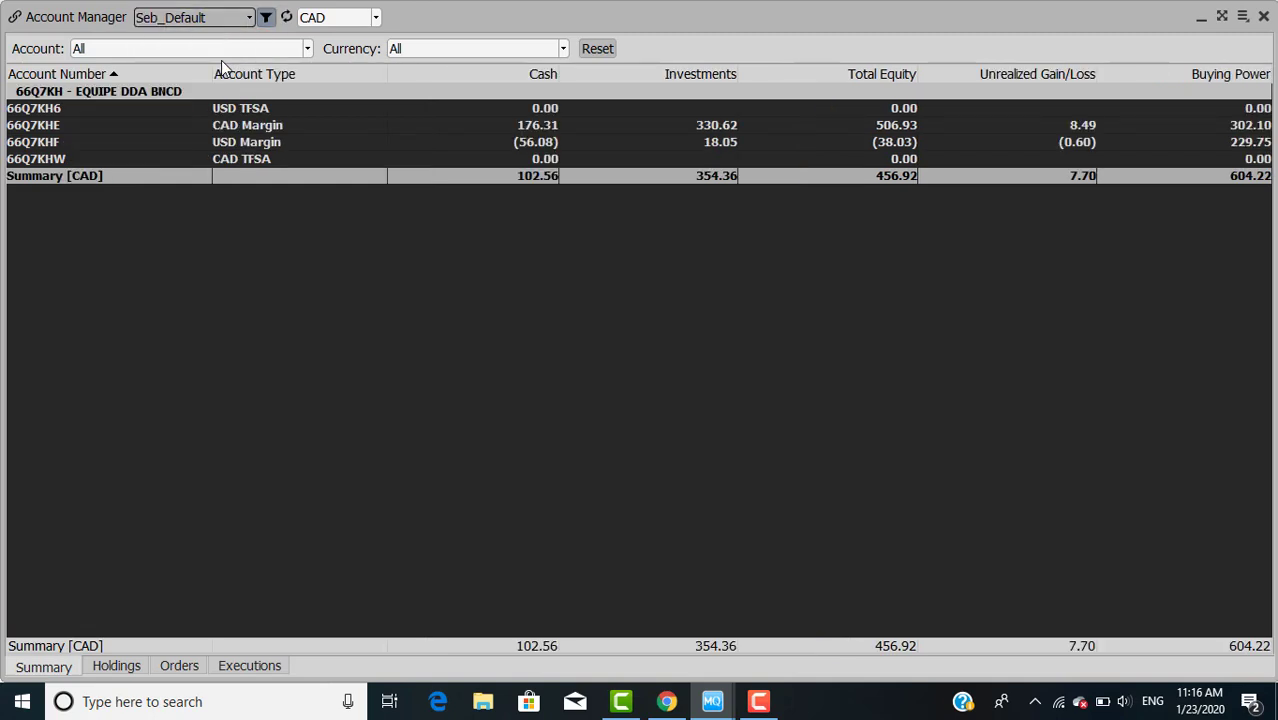
# - Examine the Seb_Default heading's unused fields as a flat list and its save options, and cancel the customization
pyautogui.click(250, 18)
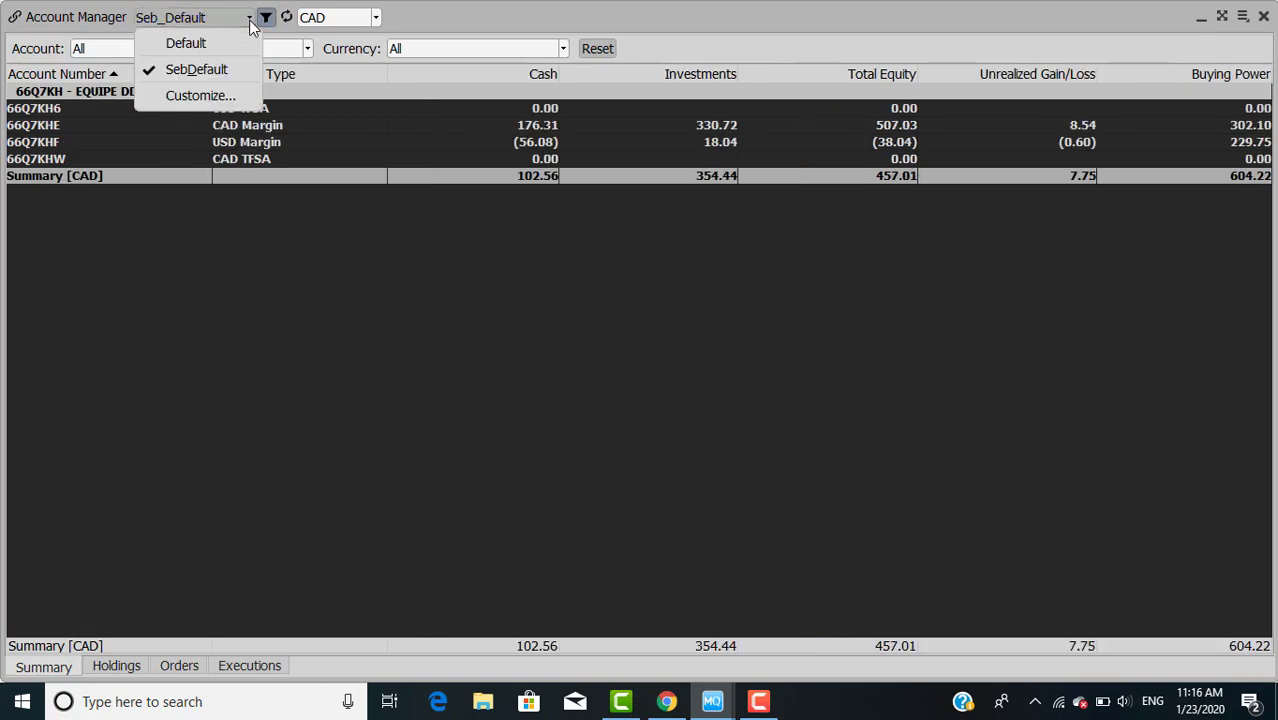
pyautogui.click(200, 96)
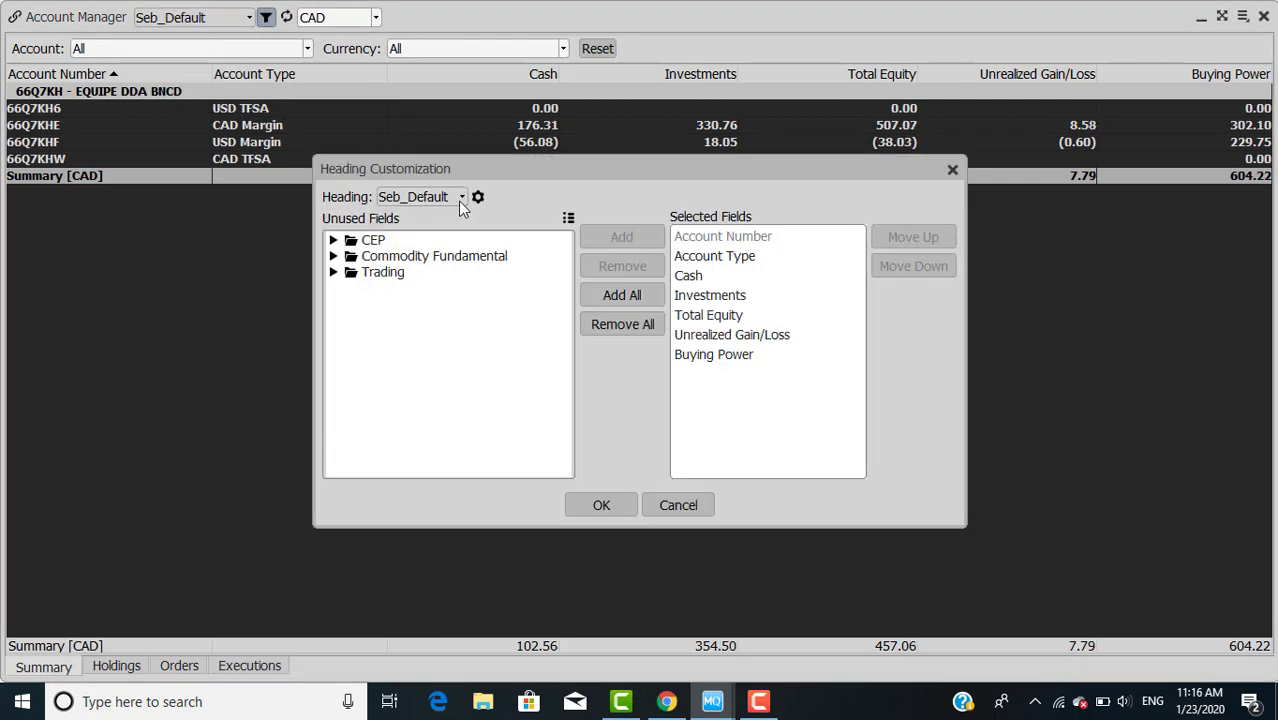
pyautogui.click(567, 219)
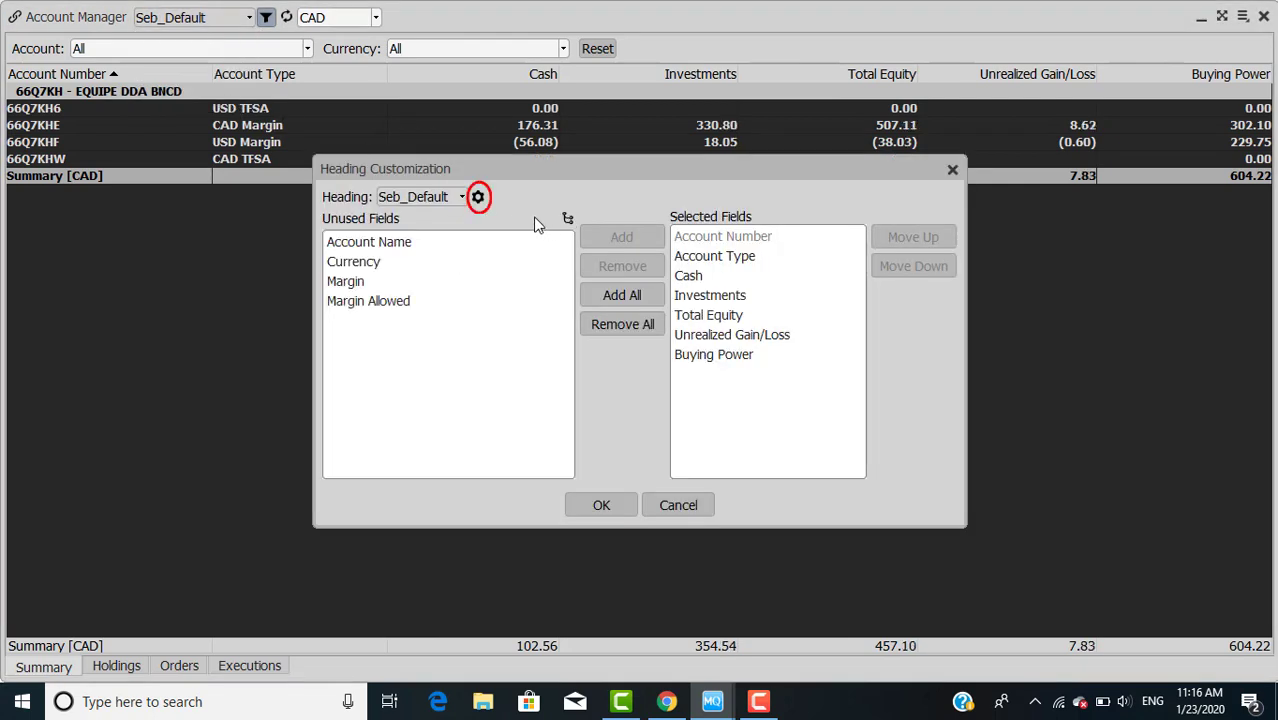
pyautogui.click(478, 198)
pyautogui.moveTo(503, 276)
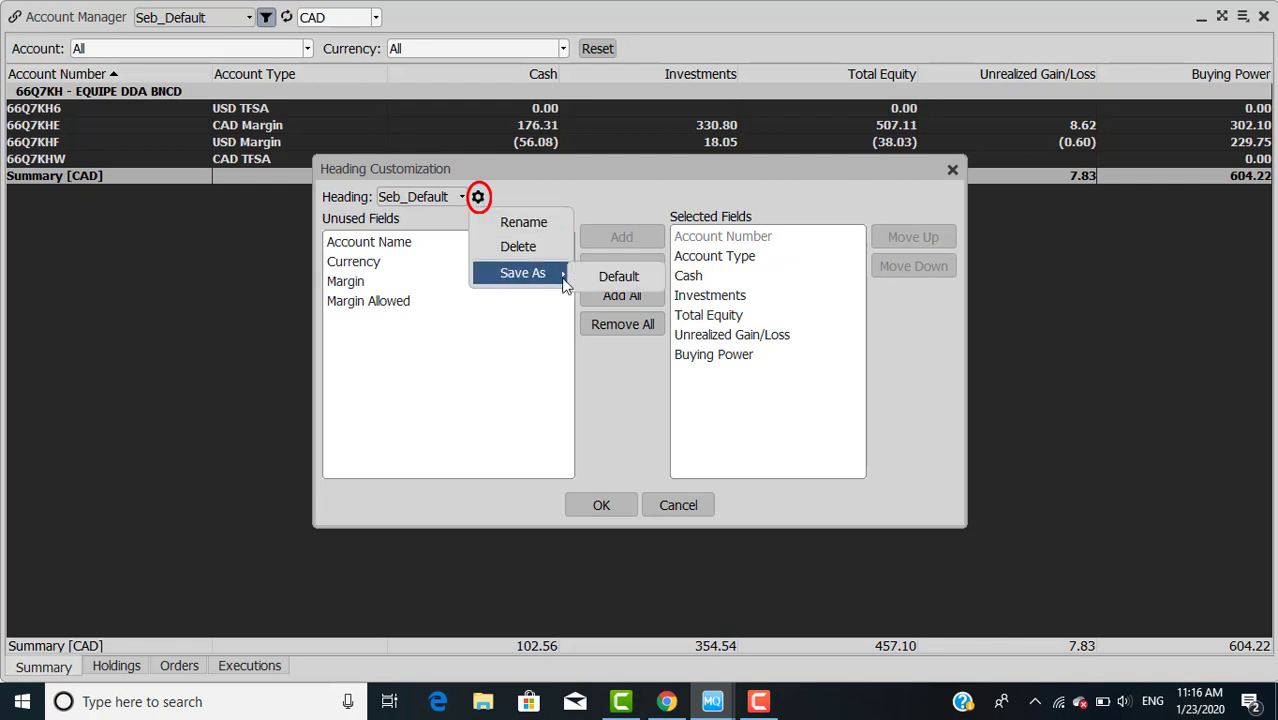
pyautogui.click(665, 512)
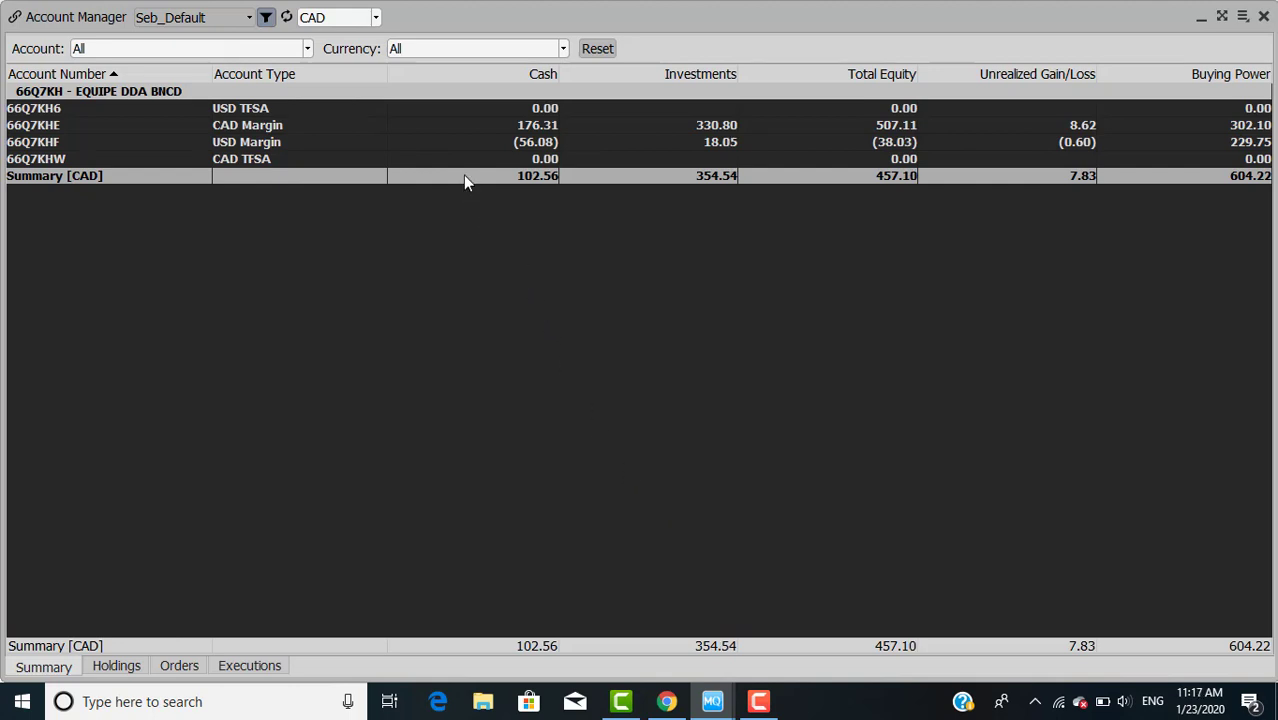
# - Apply Best Fit to the column widths of the account summary
pyautogui.rightClick(462, 124)
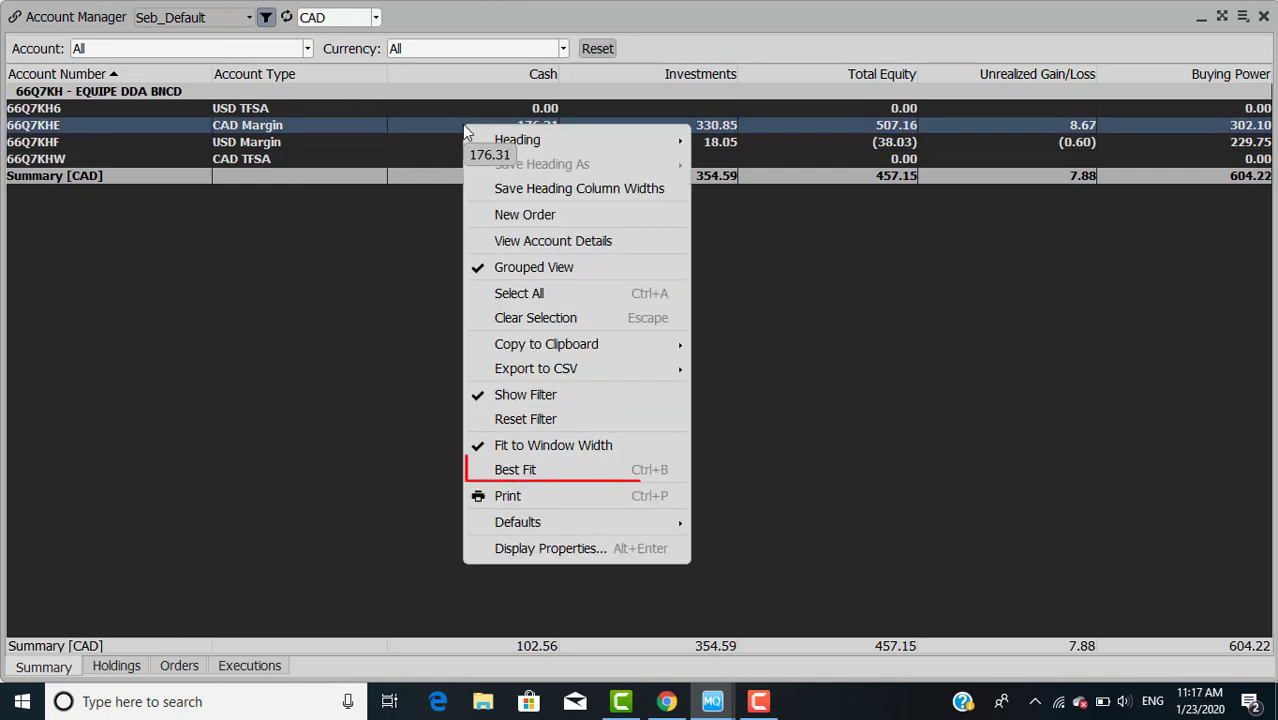
pyautogui.moveTo(498, 140)
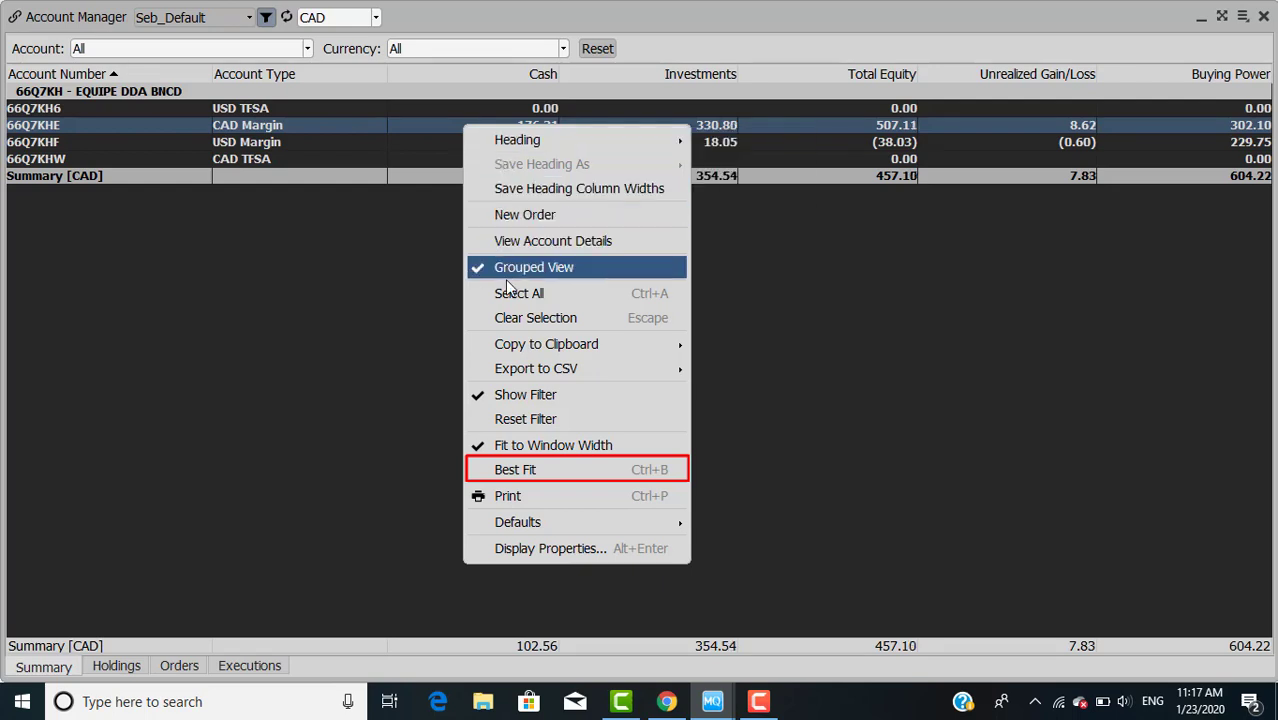
pyautogui.click(515, 470)
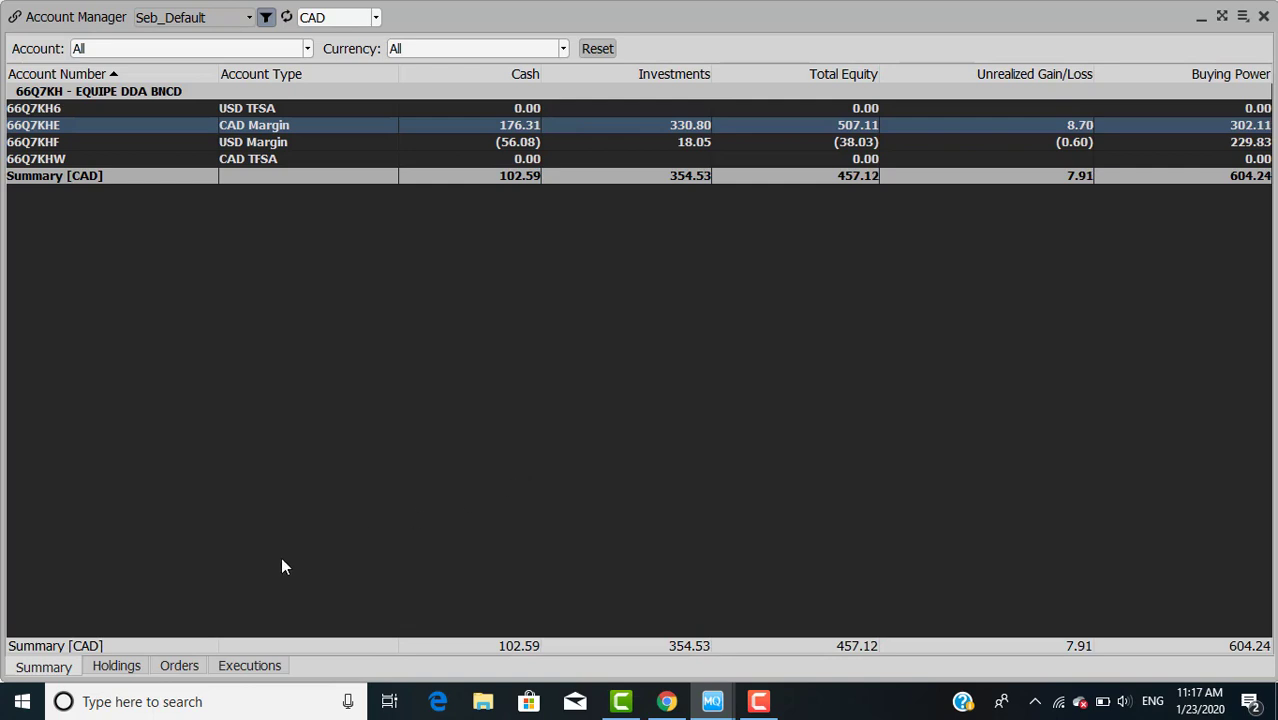
# - Show the holdings, open a new order ticket for the QXM-TC position and close it without ordering
pyautogui.click(118, 667)
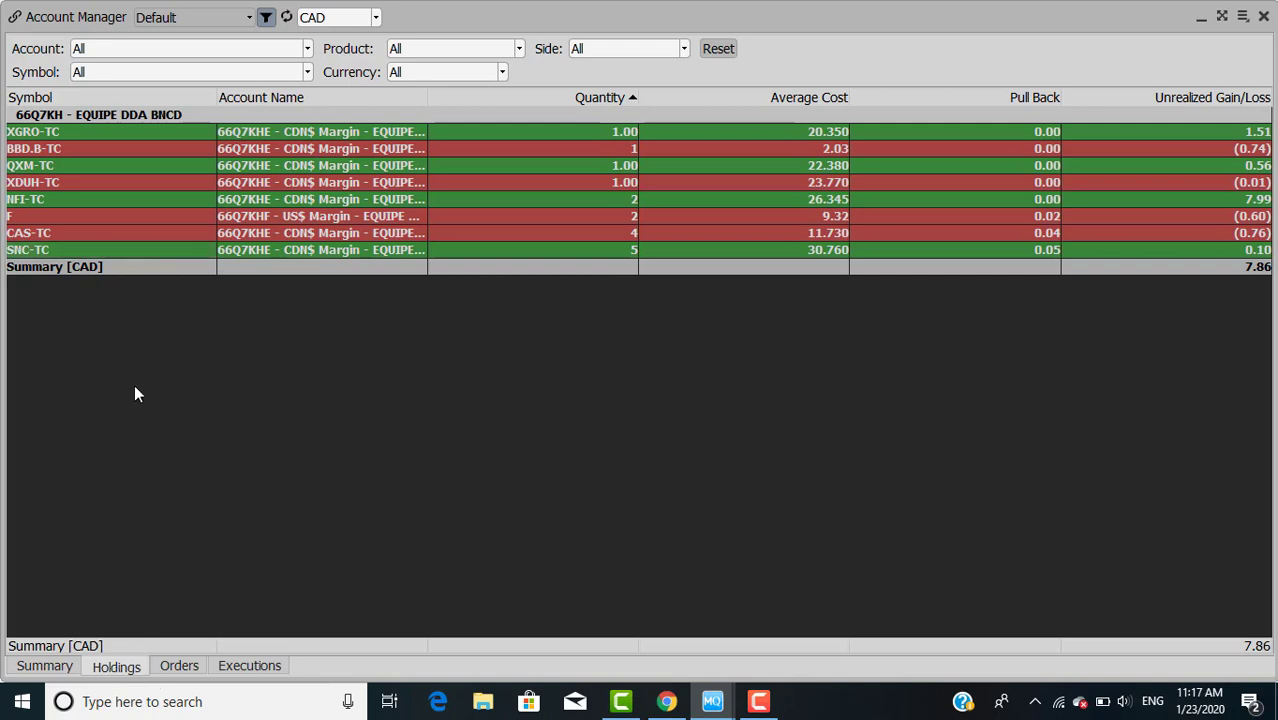
pyautogui.click(142, 168)
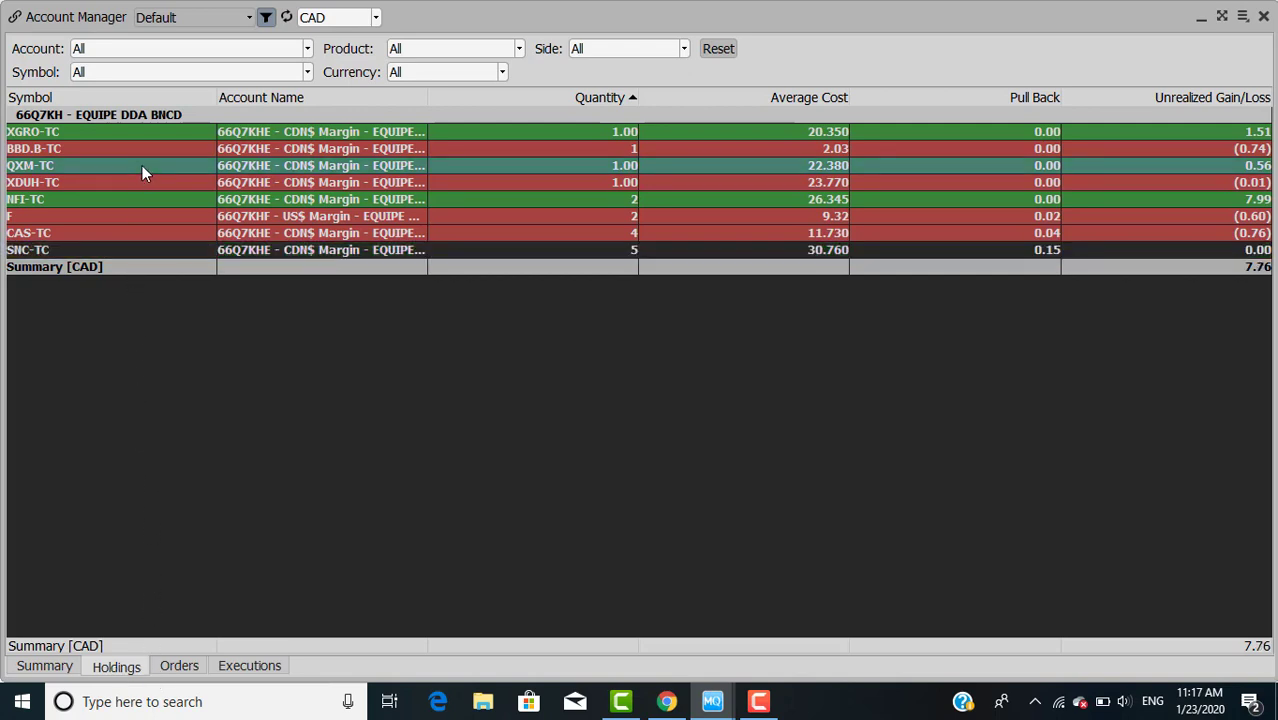
pyautogui.rightClick(142, 165)
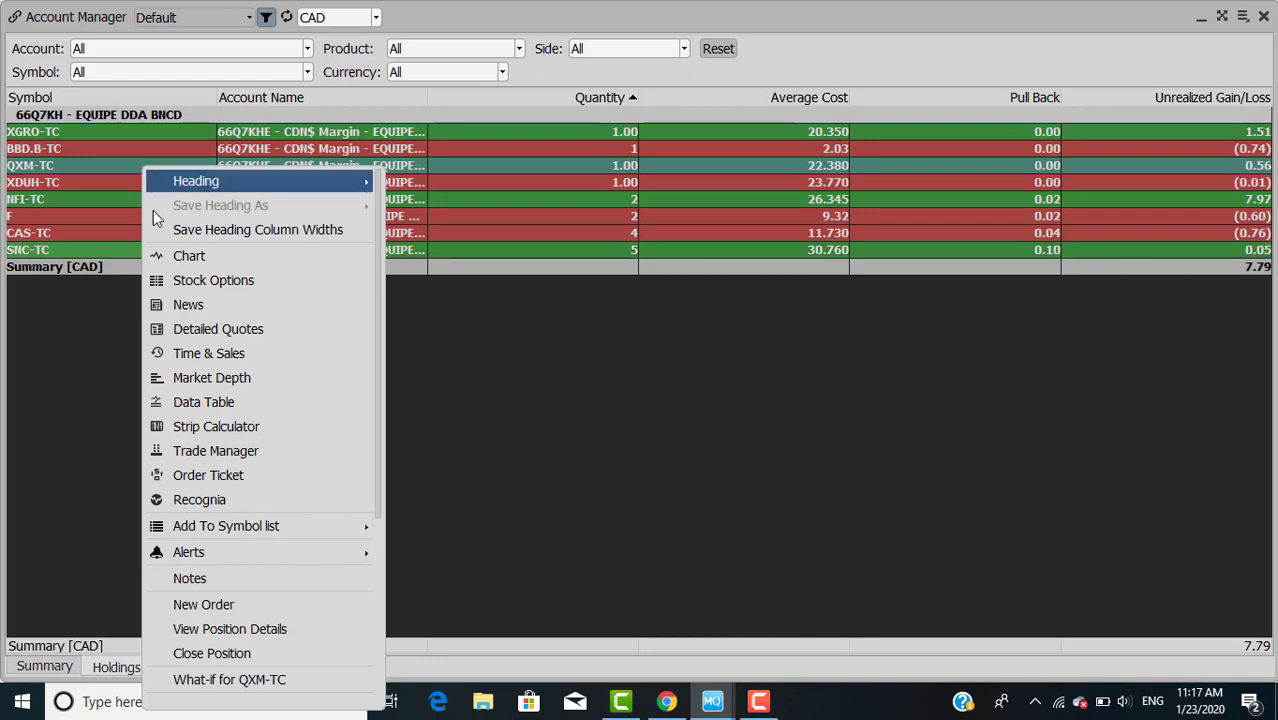
pyautogui.click(164, 604)
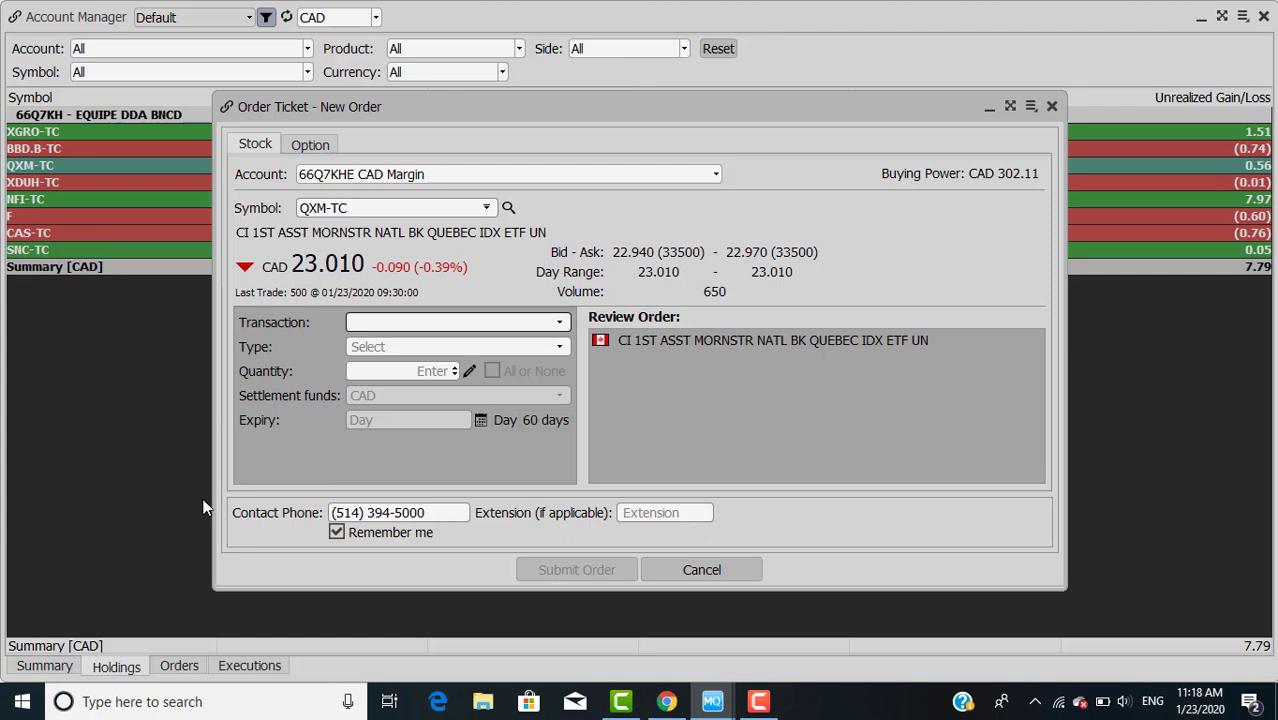
pyautogui.click(1051, 106)
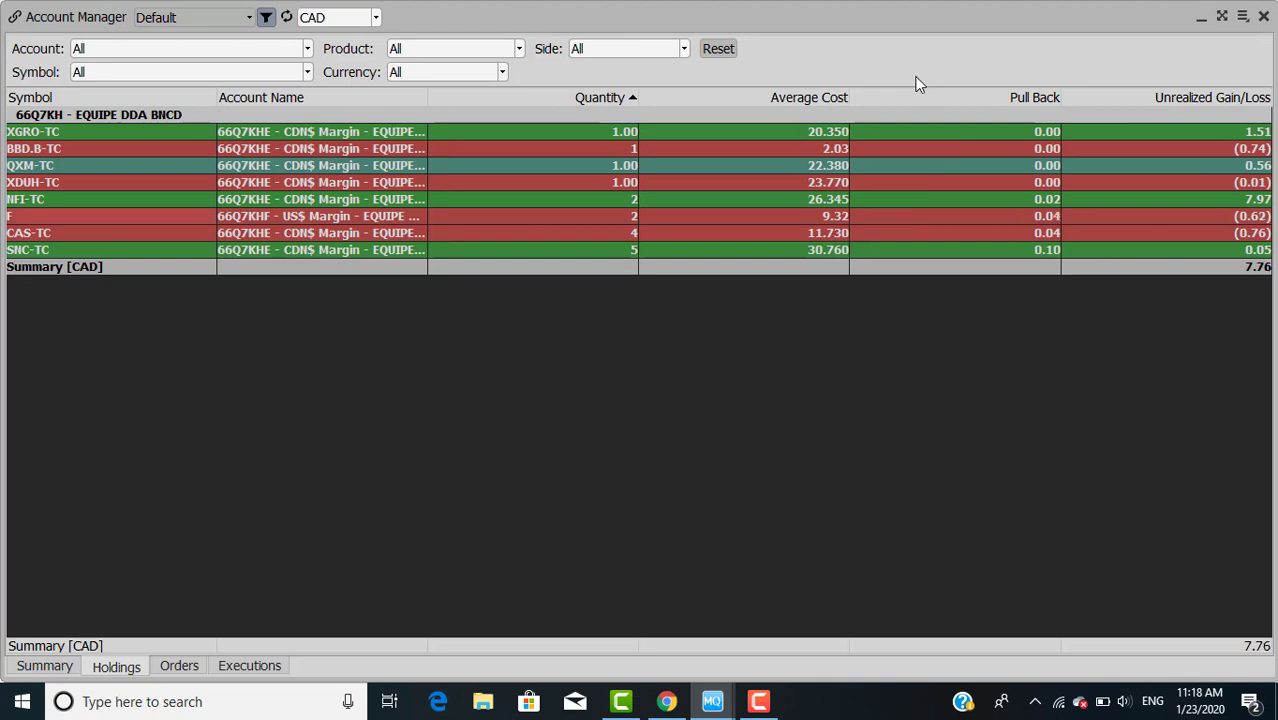
# - Prepare a closing order of type Market for the CAS-TC holding from its position details
pyautogui.click(170, 147)
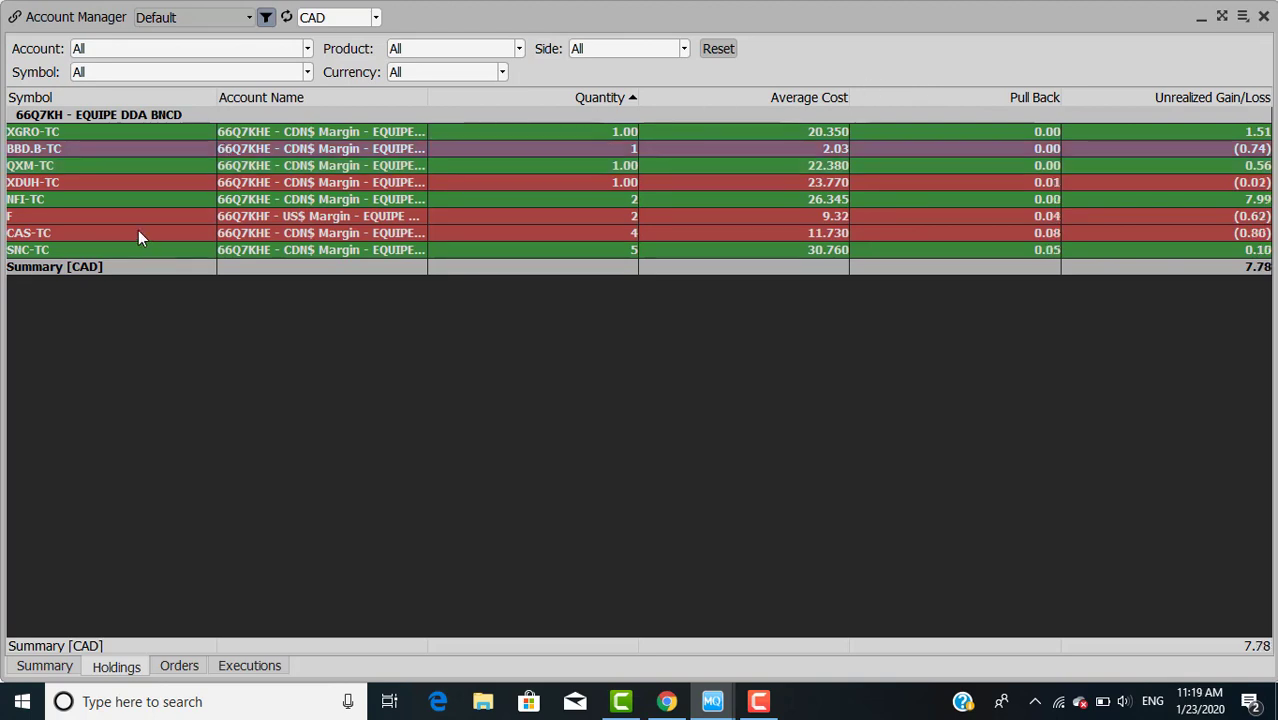
pyautogui.doubleClick(139, 232)
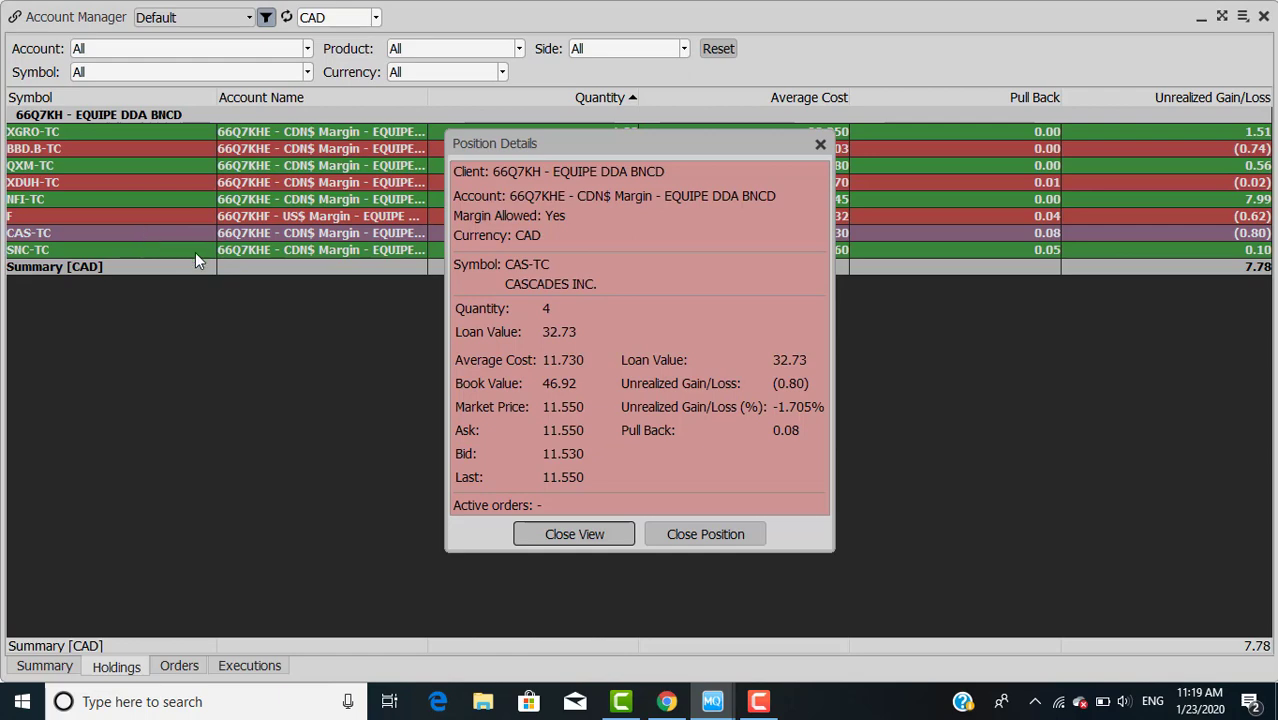
pyautogui.click(696, 530)
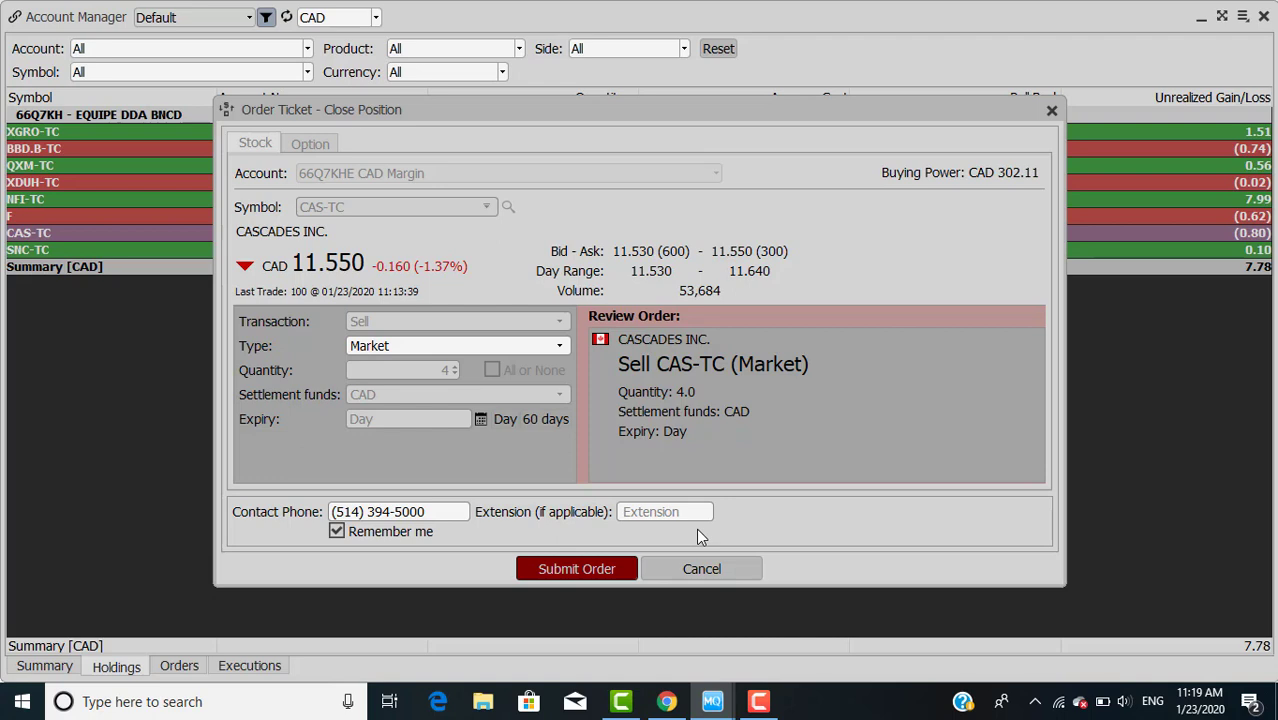
pyautogui.click(560, 346)
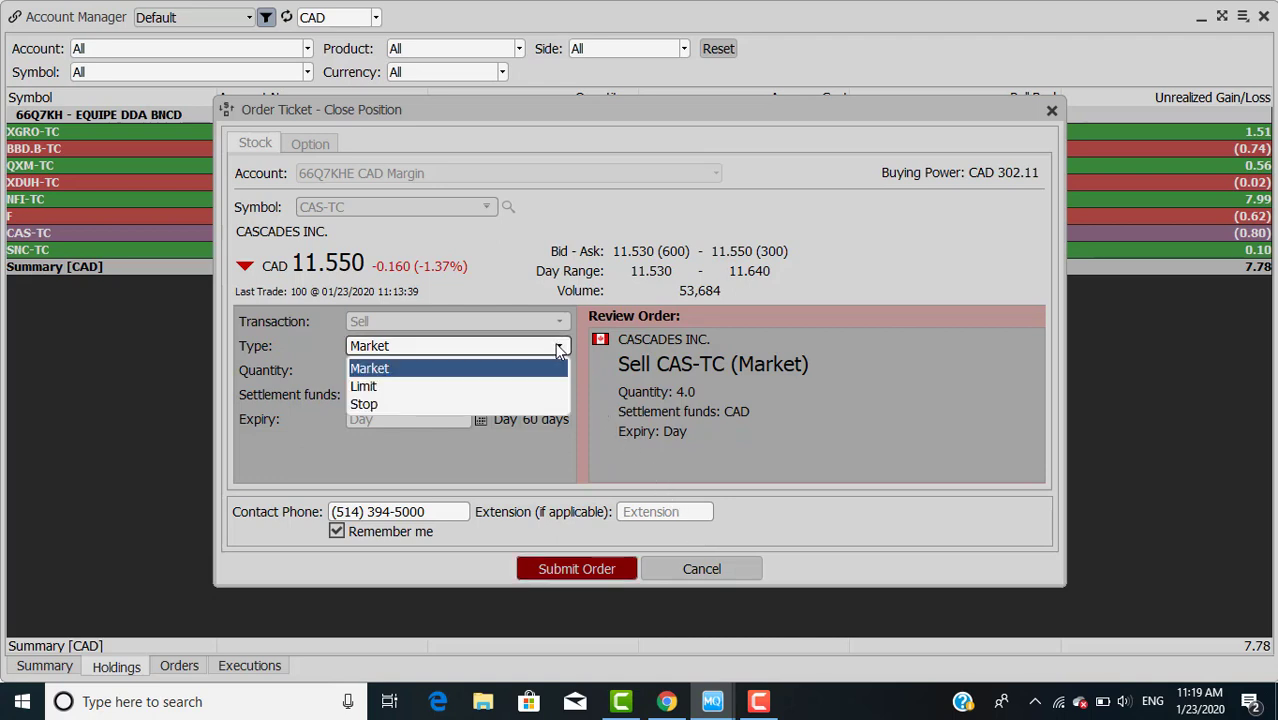
pyautogui.click(553, 369)
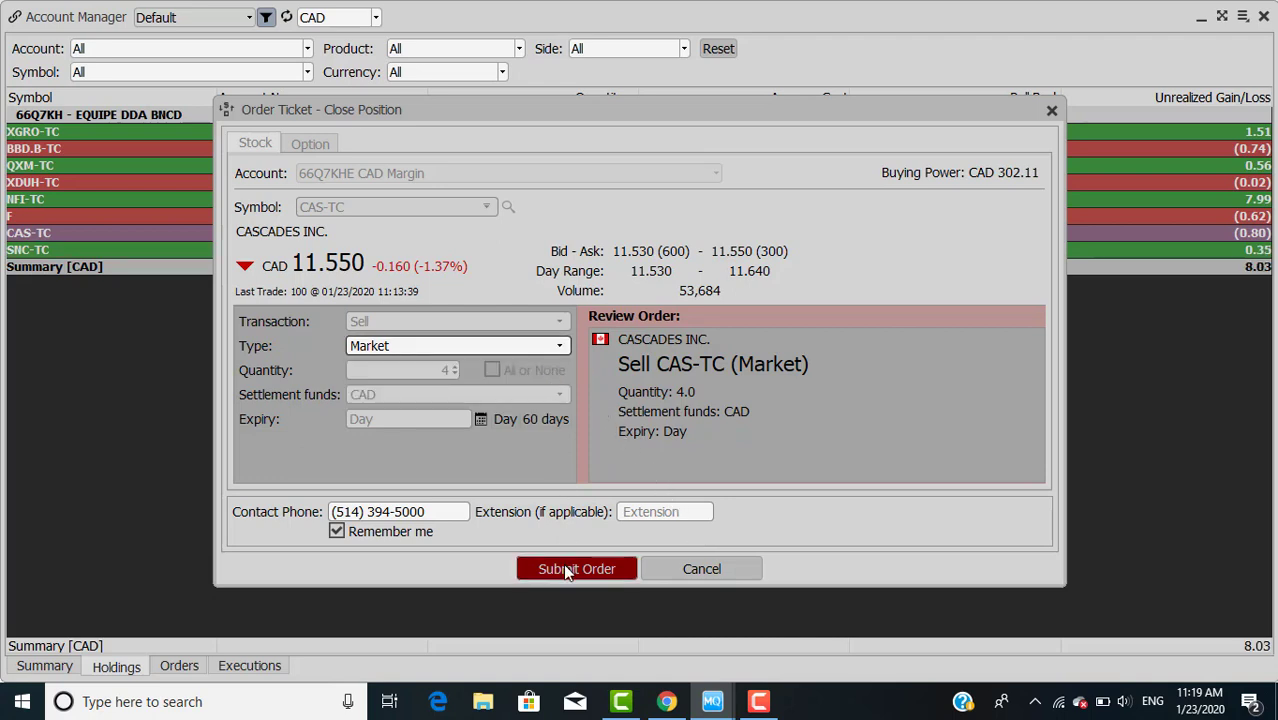
# - Submit and confirm the CAS-TC closing order, and close the position details
pyautogui.click(565, 568)
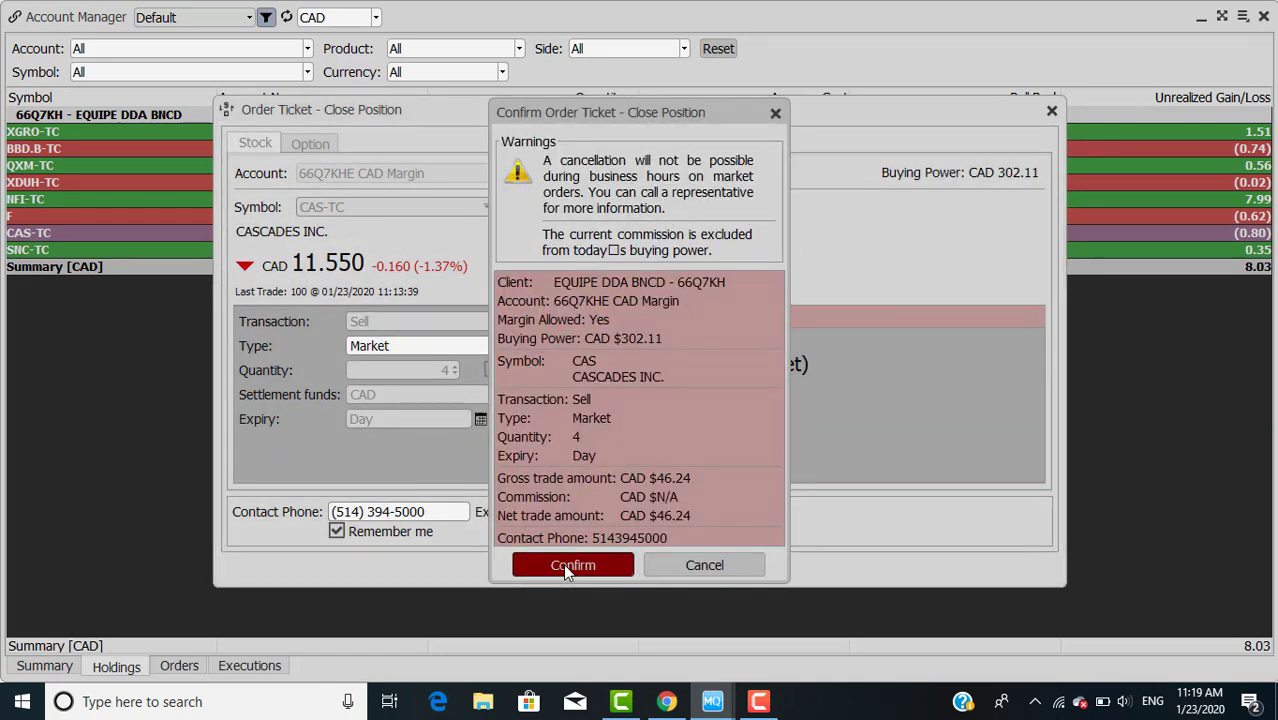
pyautogui.click(567, 565)
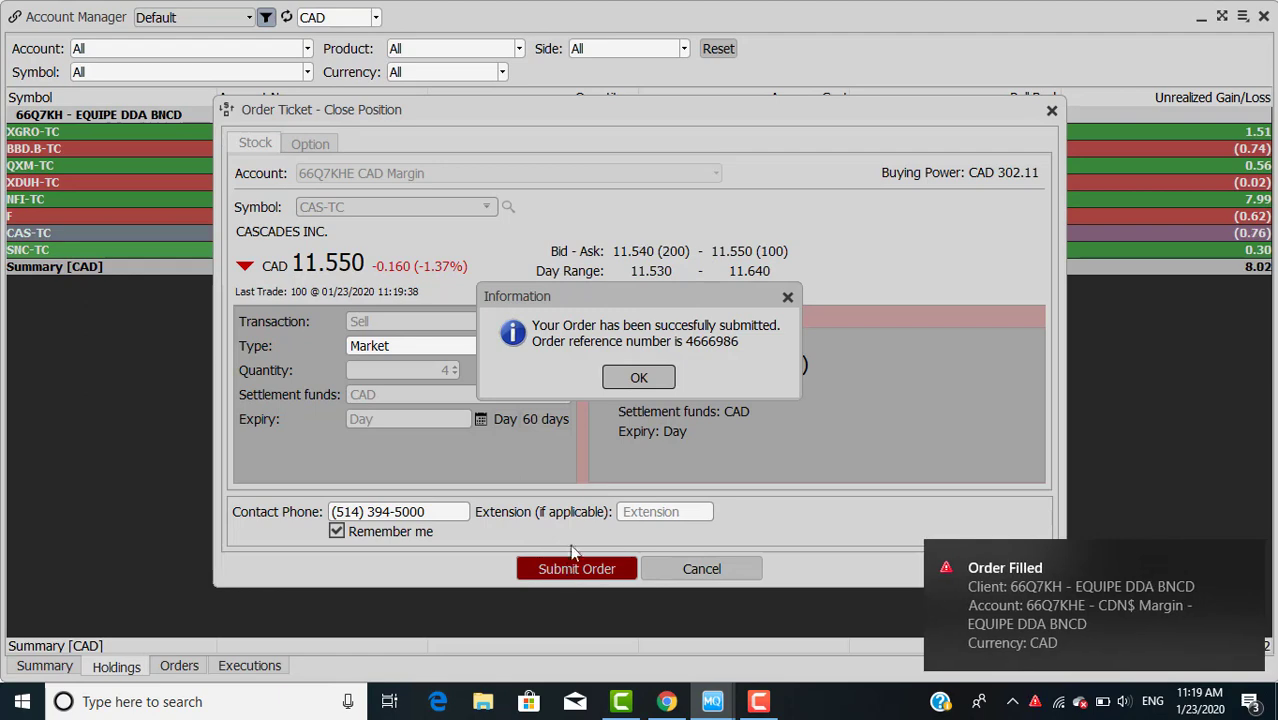
pyautogui.click(638, 378)
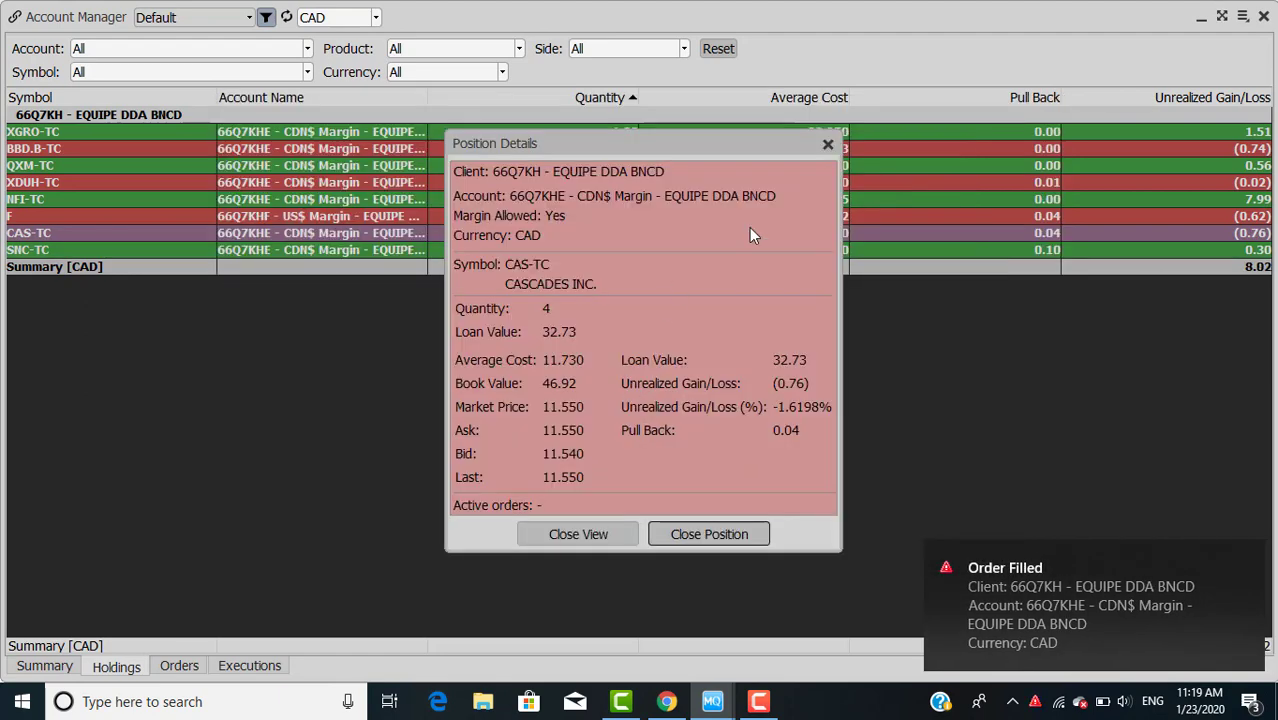
pyautogui.click(825, 145)
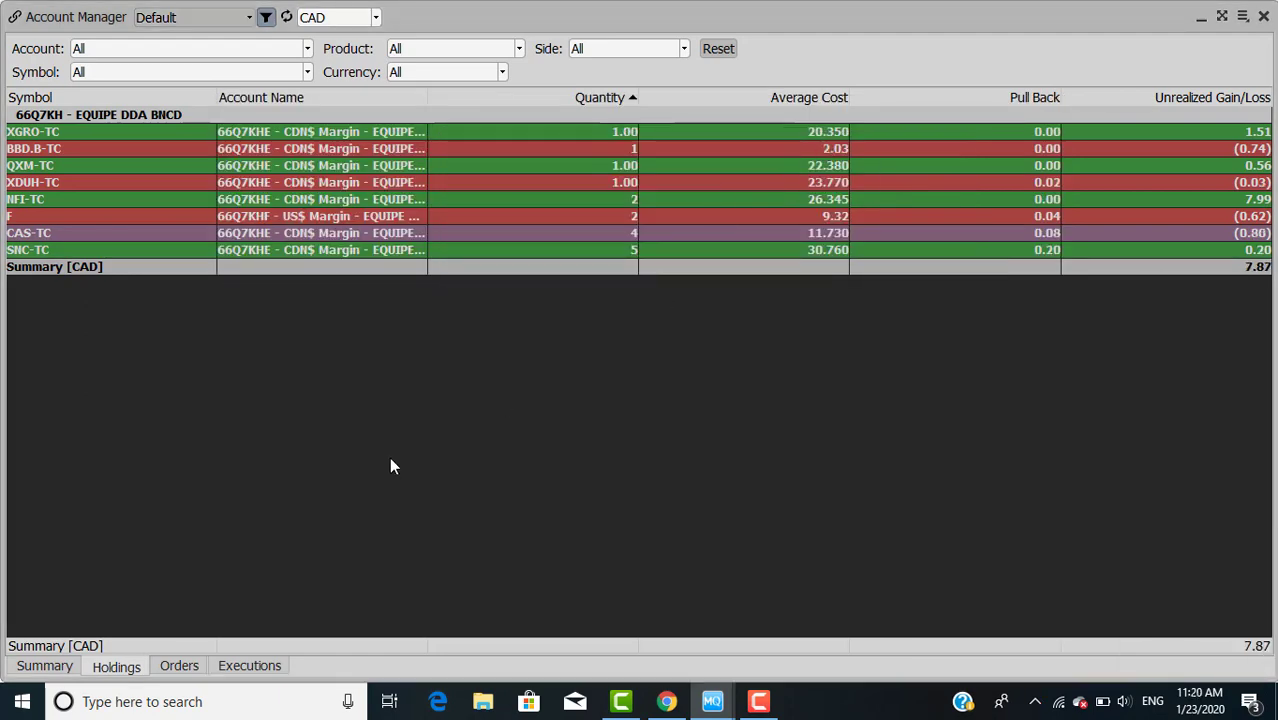
# - Show the orders list and review the details of the open NFI-TC sell order
pyautogui.click(172, 667)
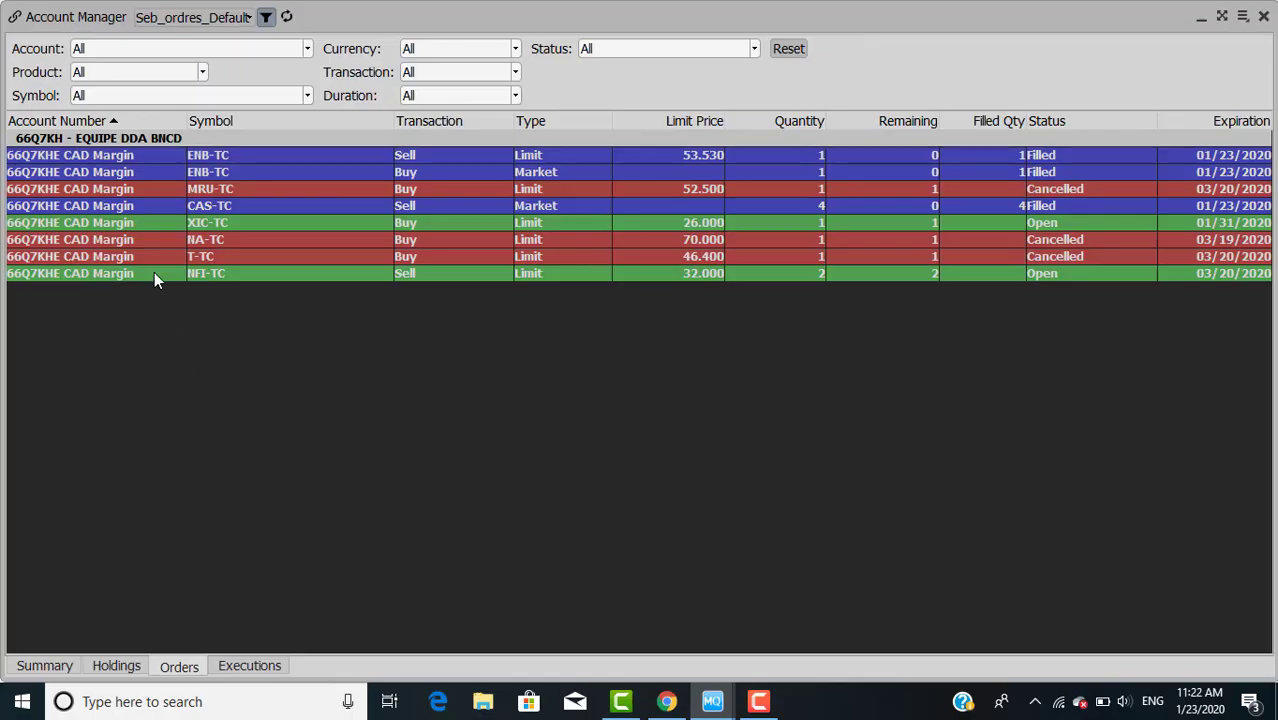
pyautogui.doubleClick(154, 272)
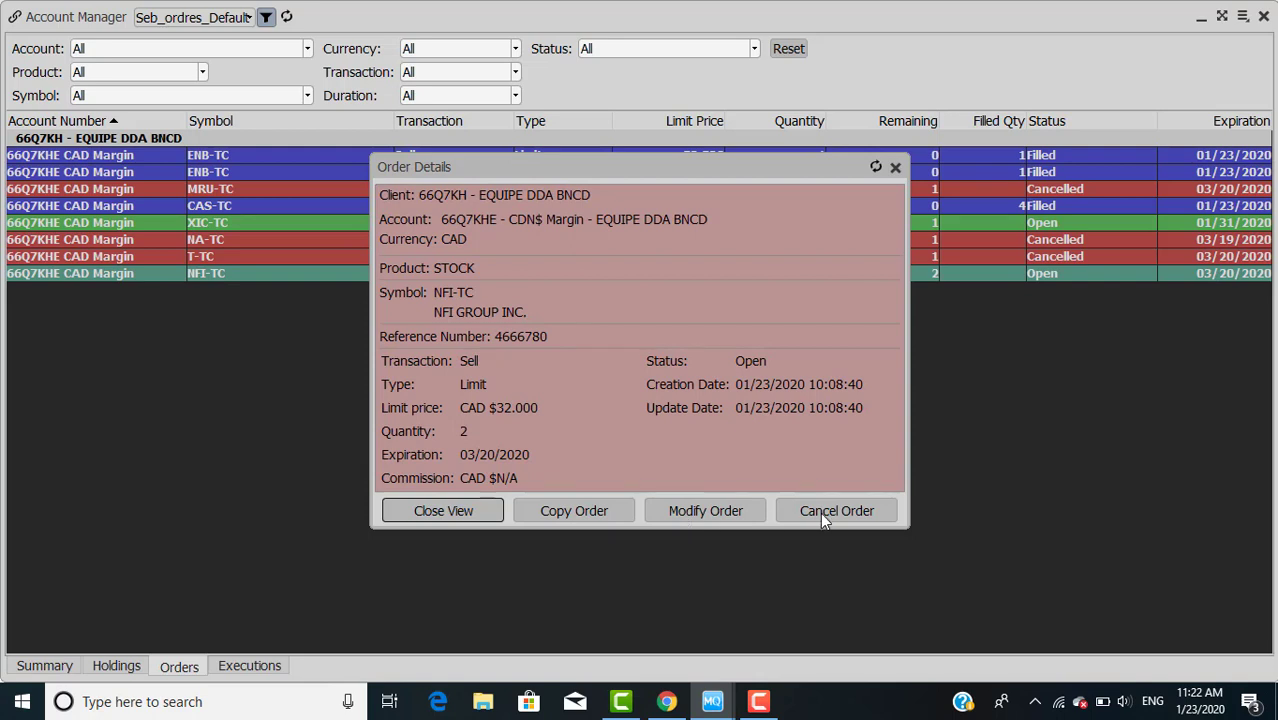
pyautogui.click(895, 167)
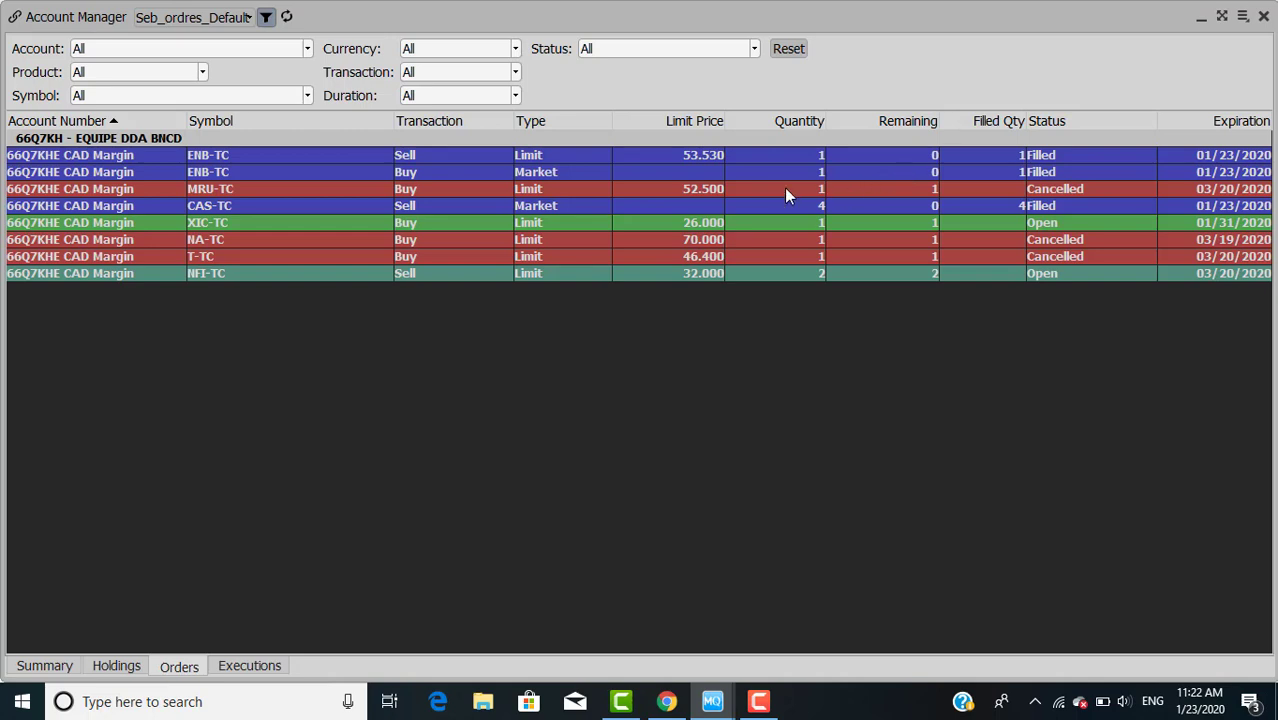
# - Open the display properties for orders and look at the colour choices for active orders
pyautogui.rightClick(662, 199)
pyautogui.scroll(-4, 665, 200)
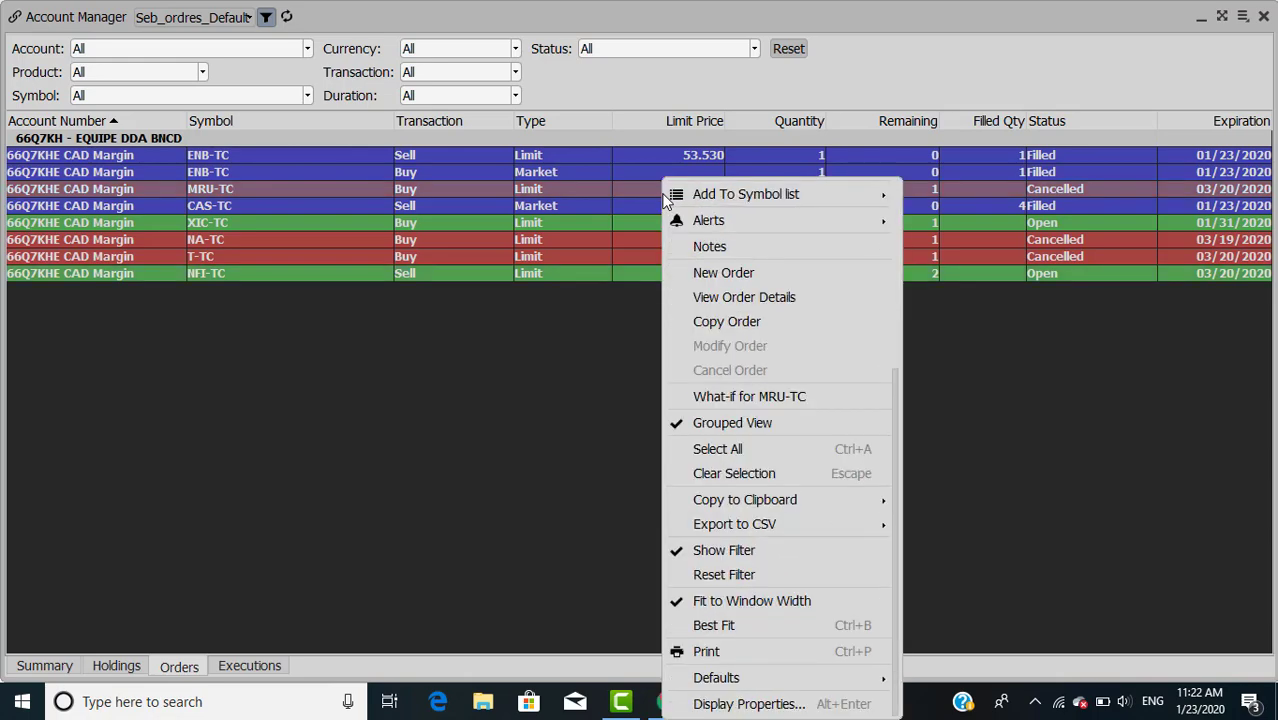
pyautogui.click(704, 704)
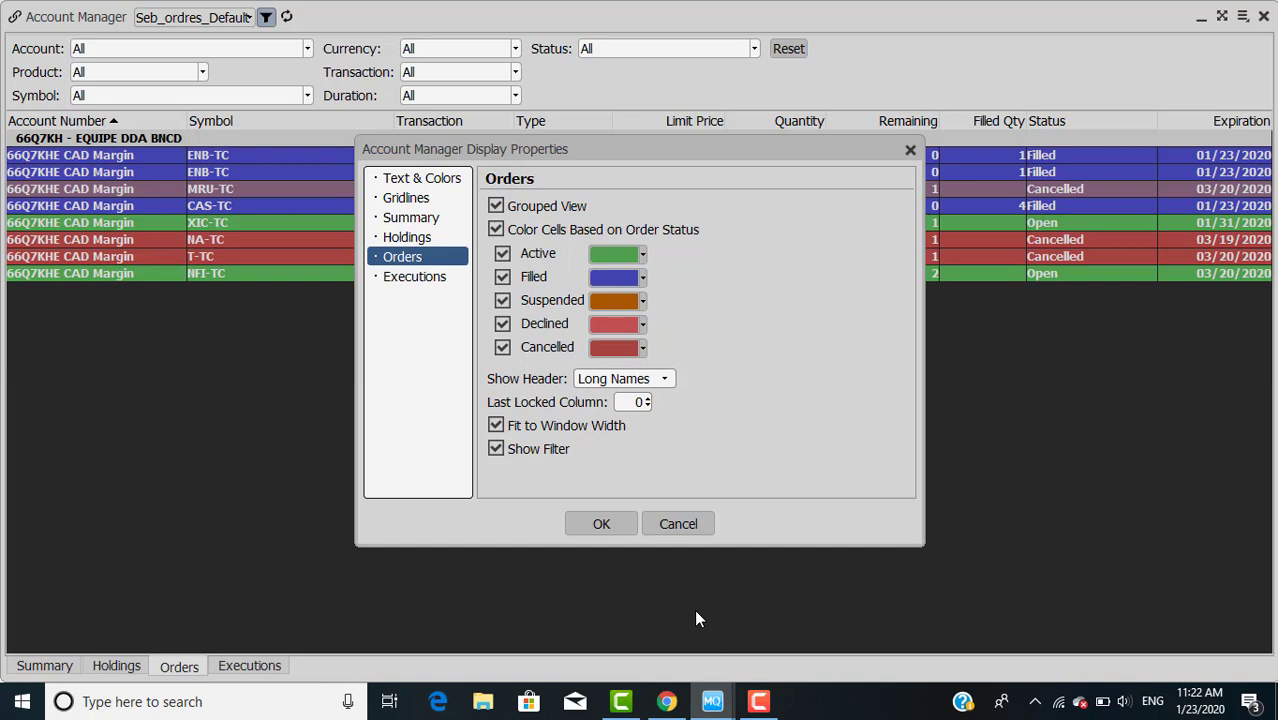
pyautogui.click(643, 256)
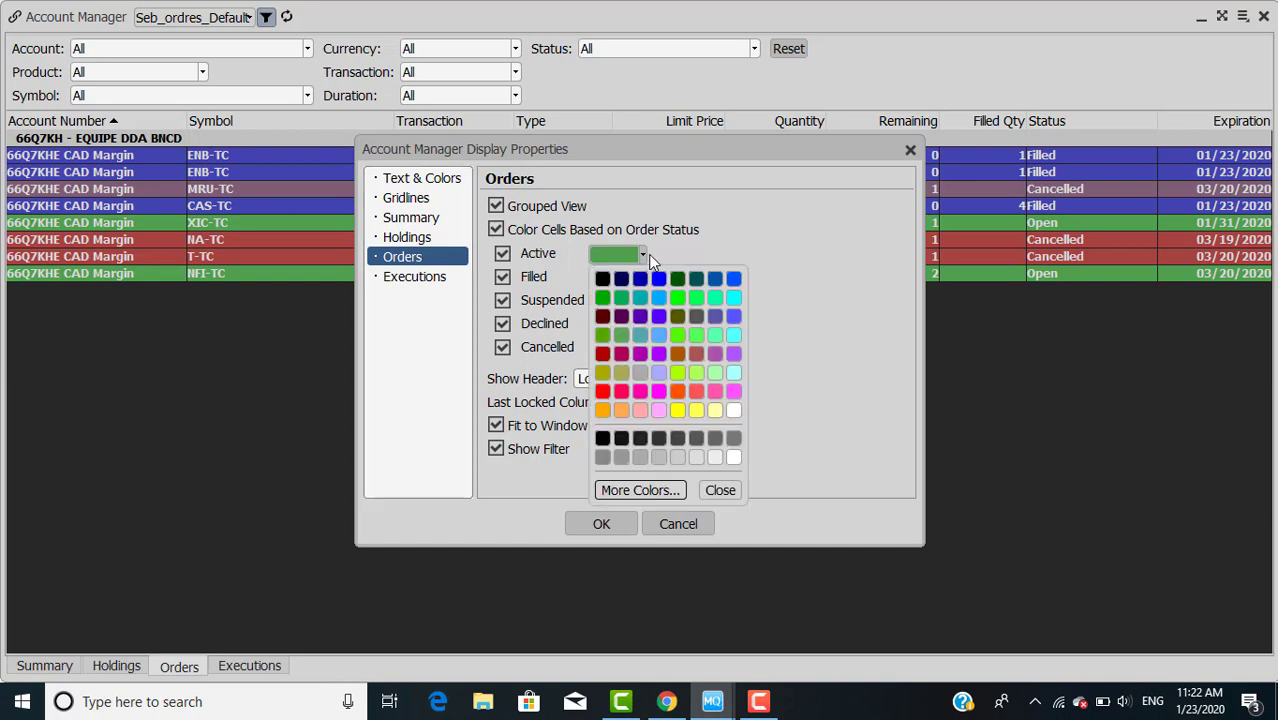
pyautogui.click(707, 256)
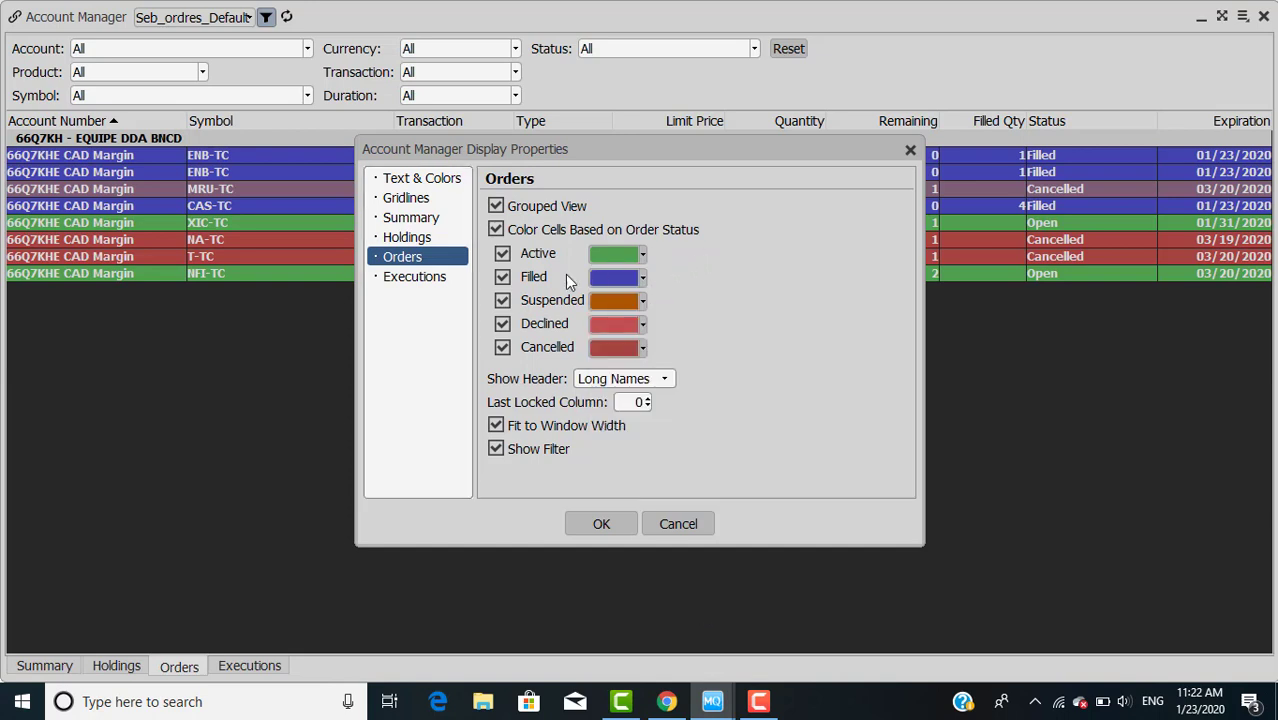
# - Review the display properties for holdings and the font size choices for the Account Manager text
pyautogui.click(411, 242)
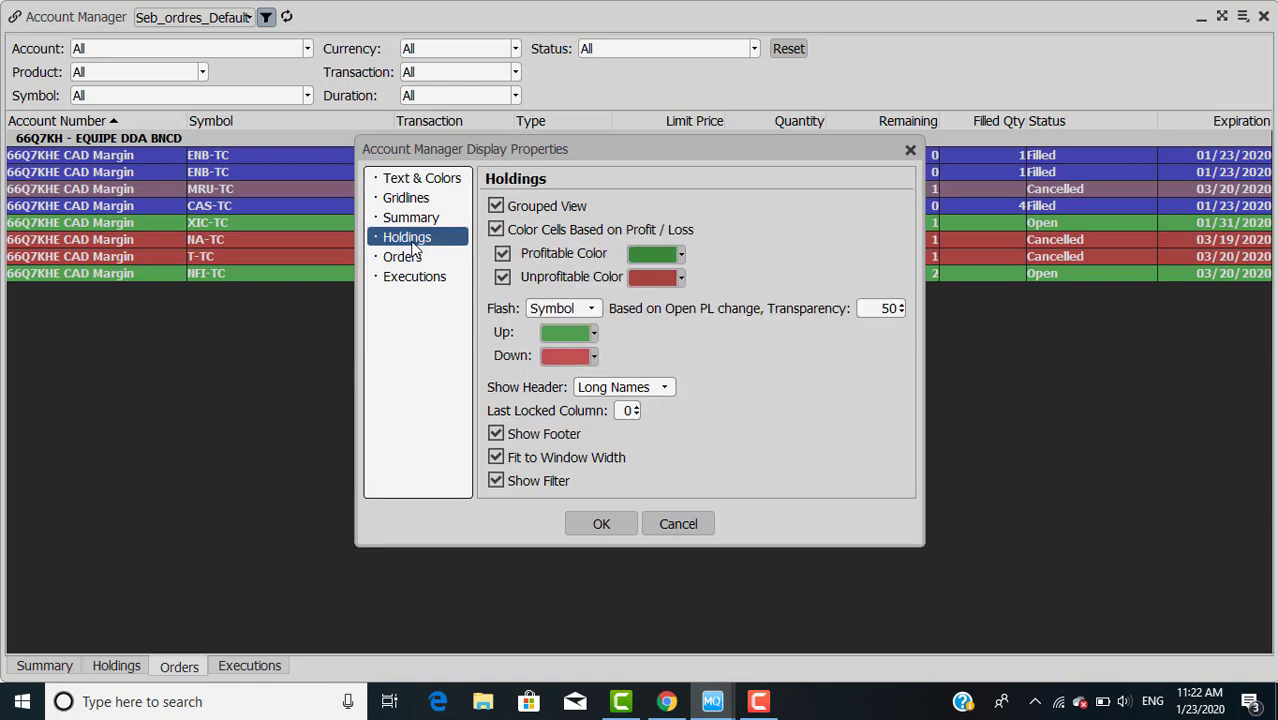
pyautogui.click(412, 181)
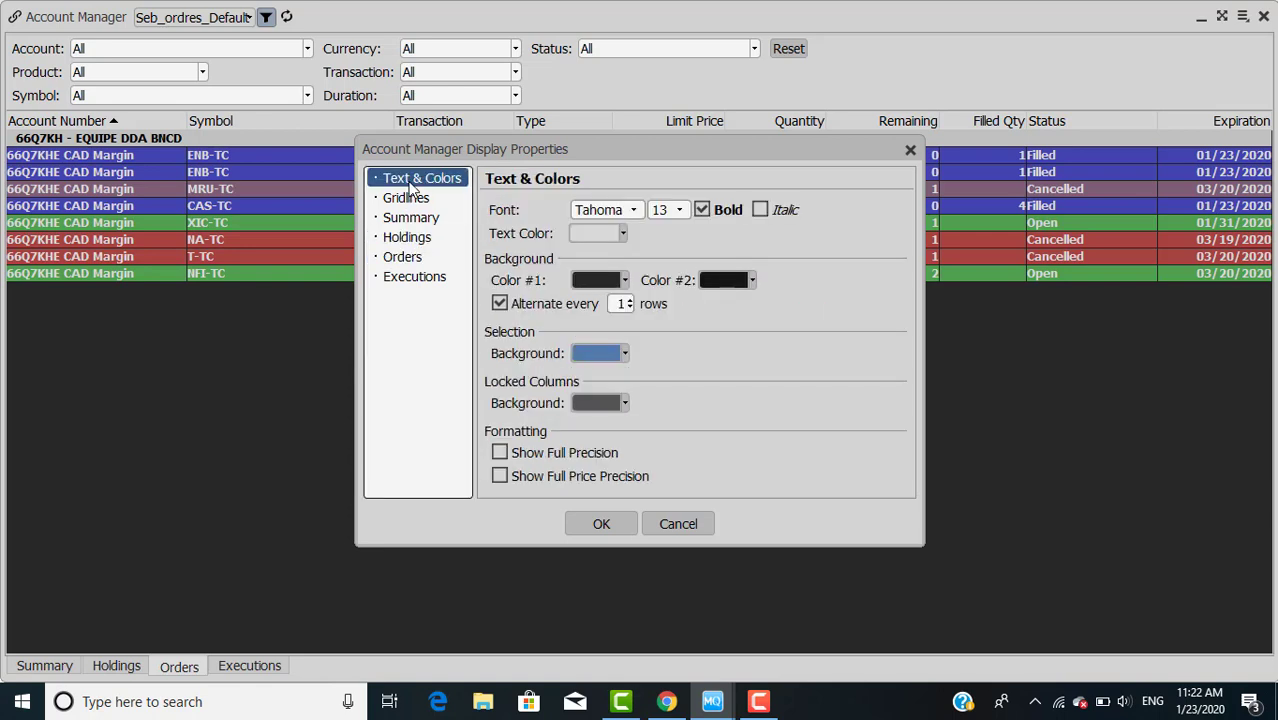
pyautogui.click(678, 210)
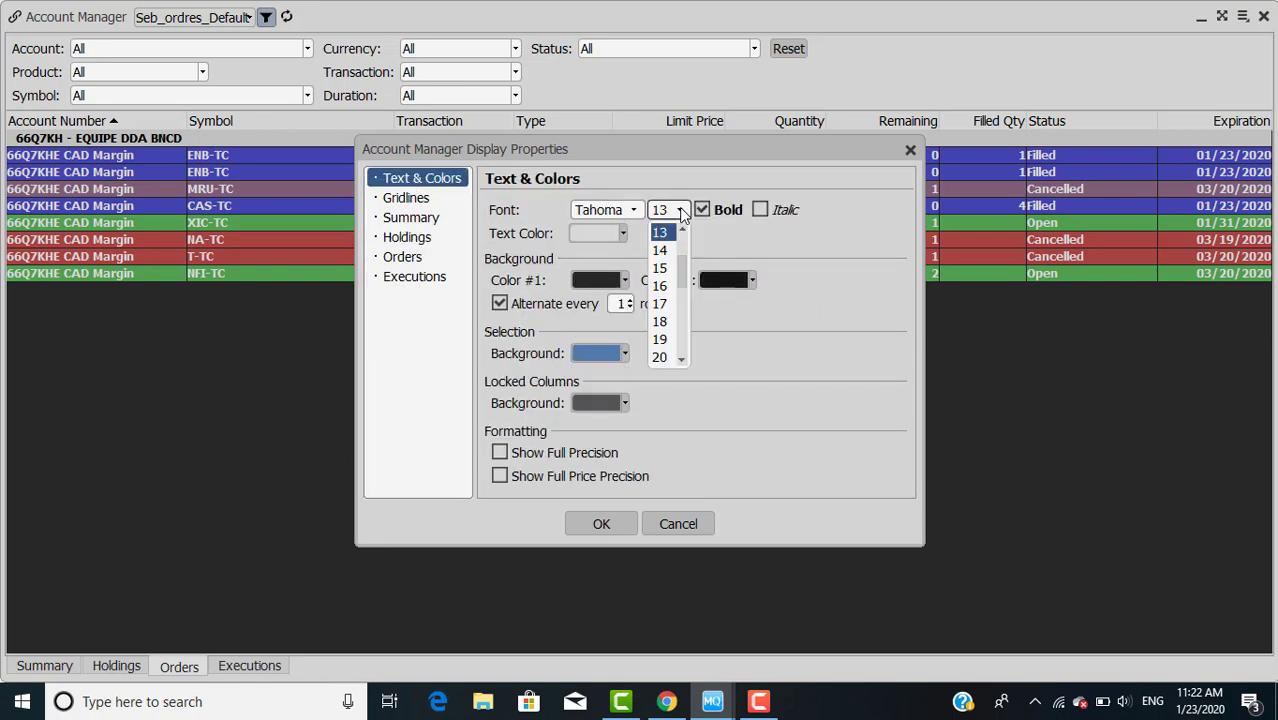
pyautogui.click(769, 248)
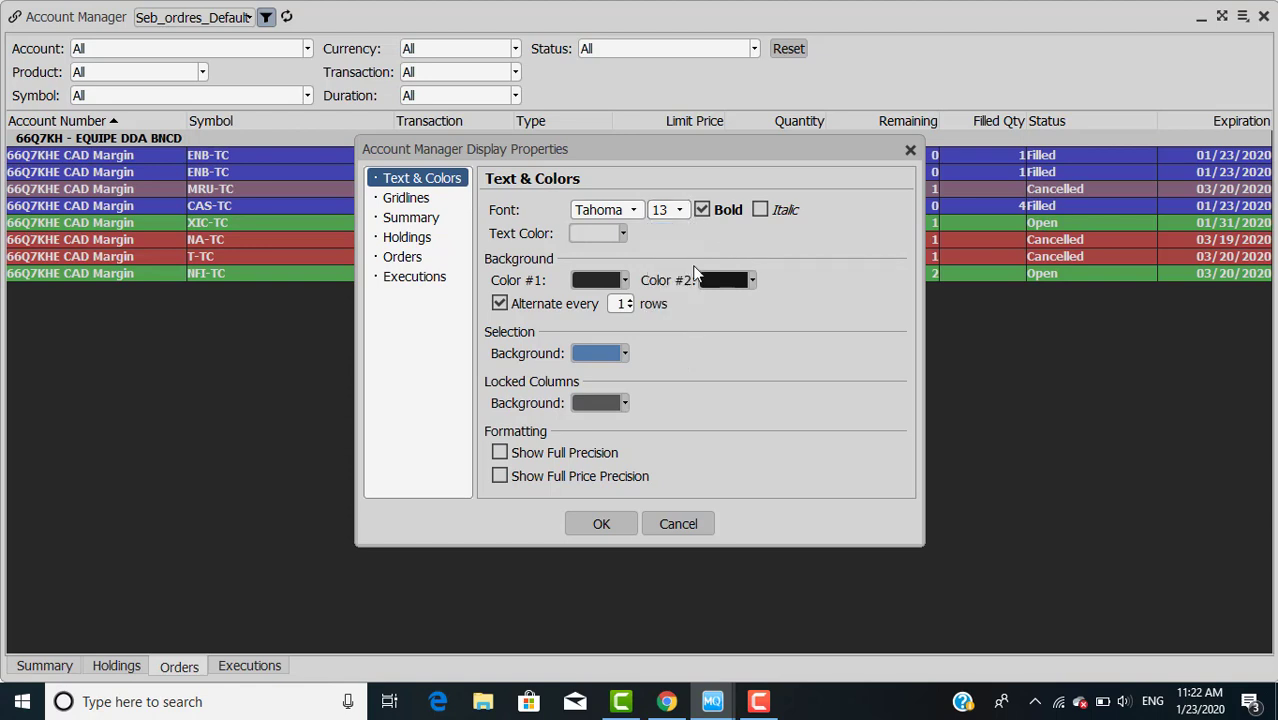
# - Toggle Fit to Window Width off and back on for orders, and accept the display properties
pyautogui.click(403, 258)
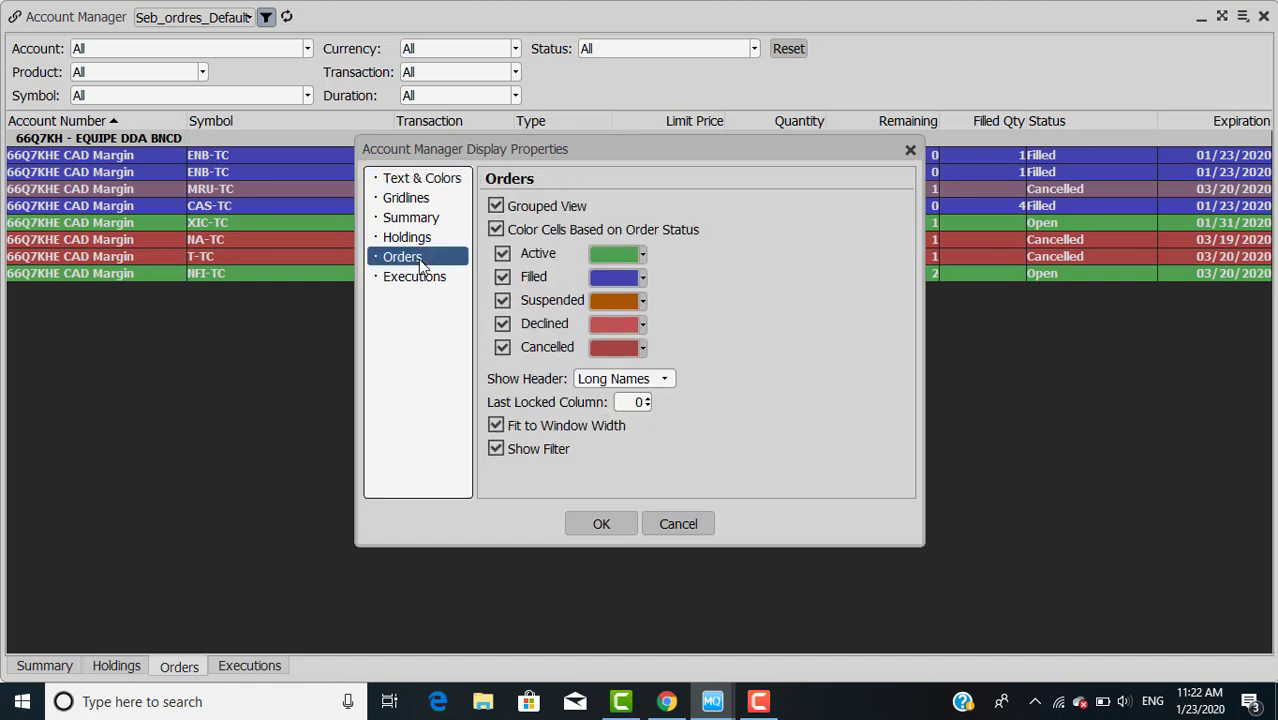
pyautogui.click(496, 426)
pyautogui.click(496, 426)
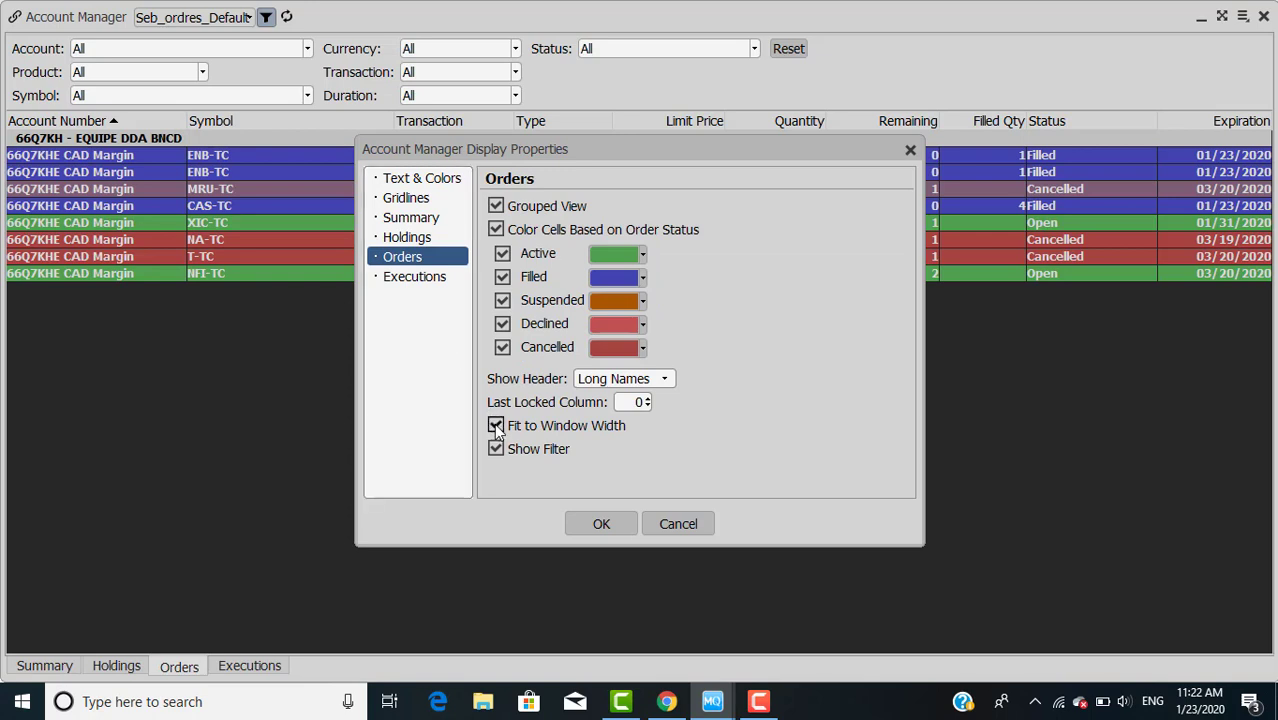
pyautogui.click(599, 524)
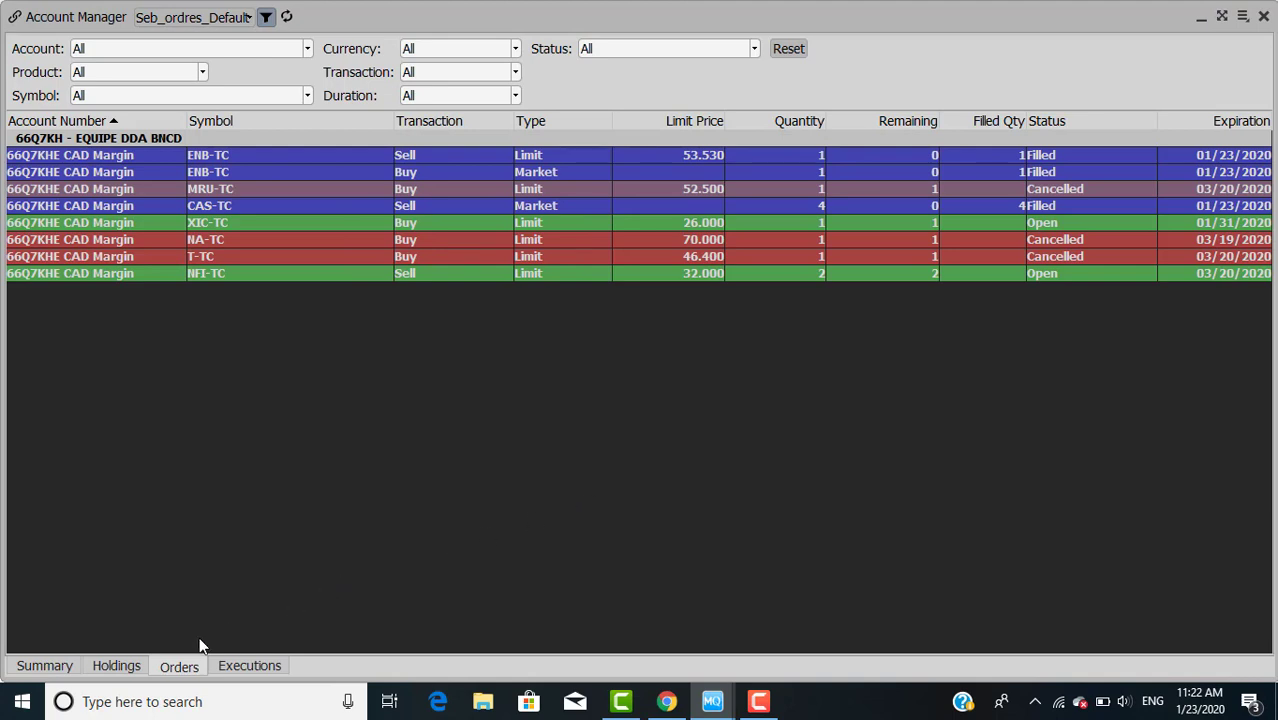
# - Show and refresh the holdings list, and save the Account Manager properties as default
pyautogui.click(127, 666)
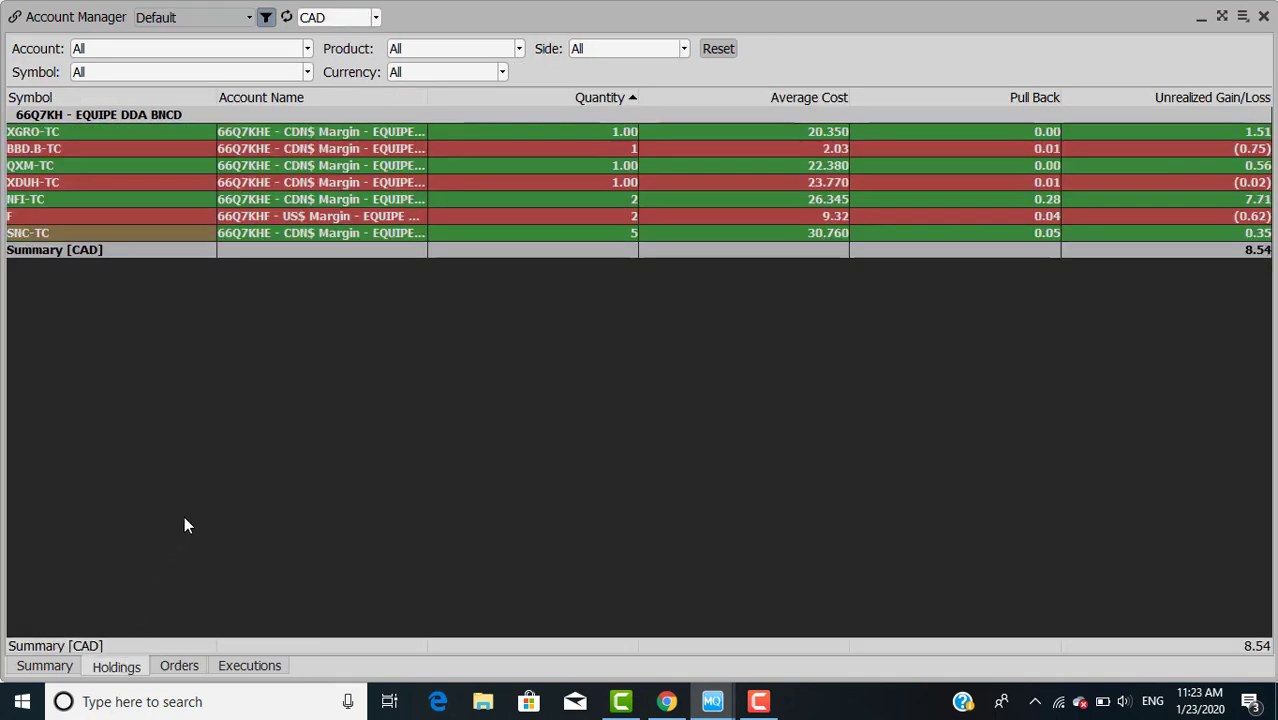
pyautogui.click(288, 16)
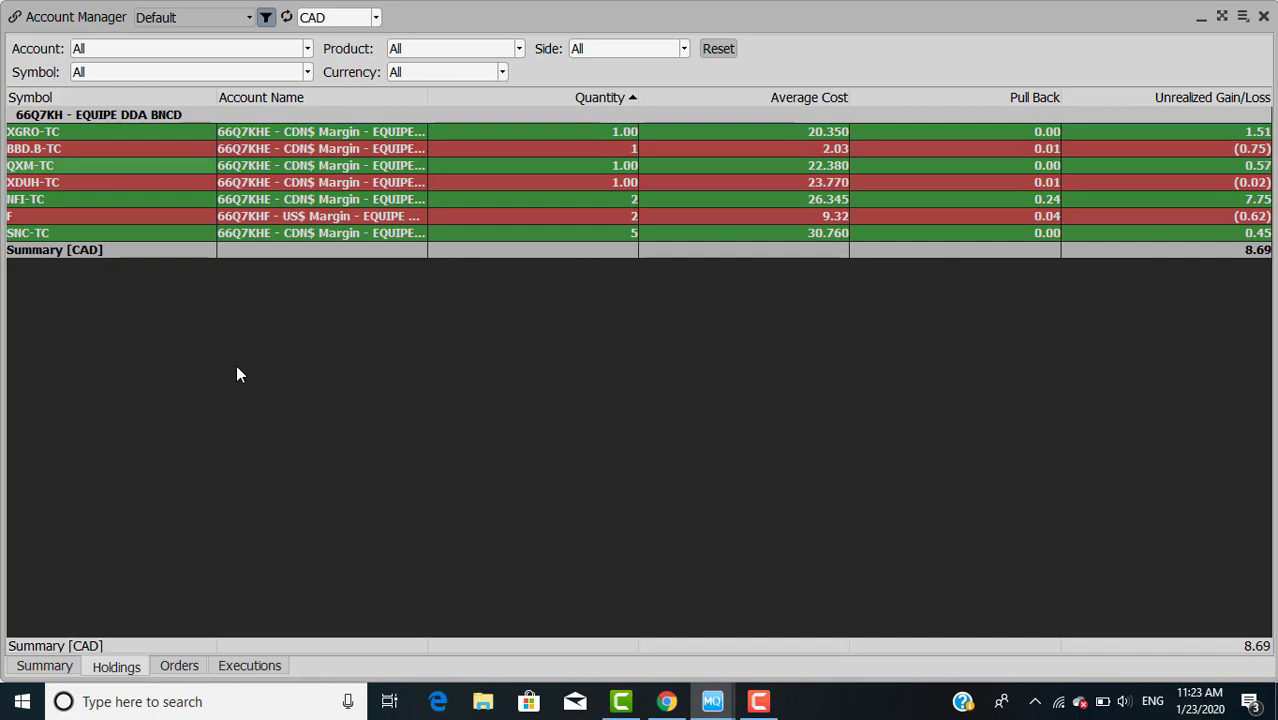
pyautogui.rightClick(249, 201)
pyautogui.scroll(-3, 262, 238)
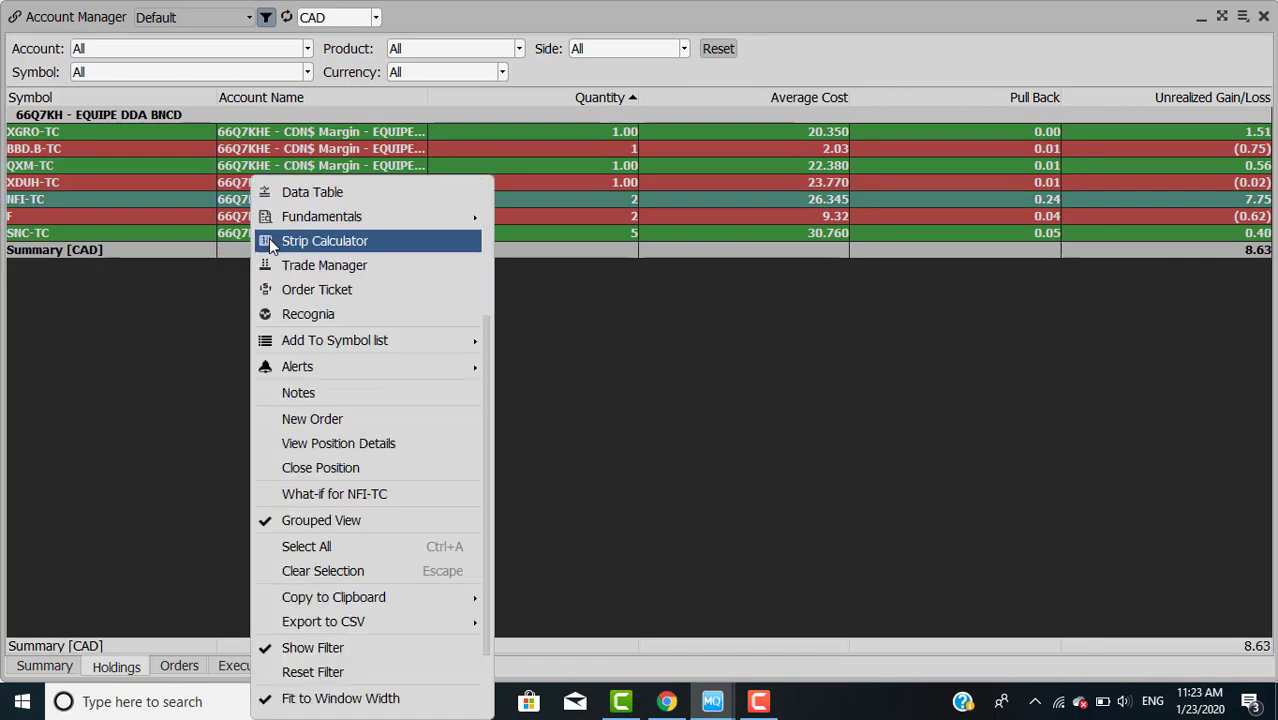
pyautogui.scroll(-2, 268, 250)
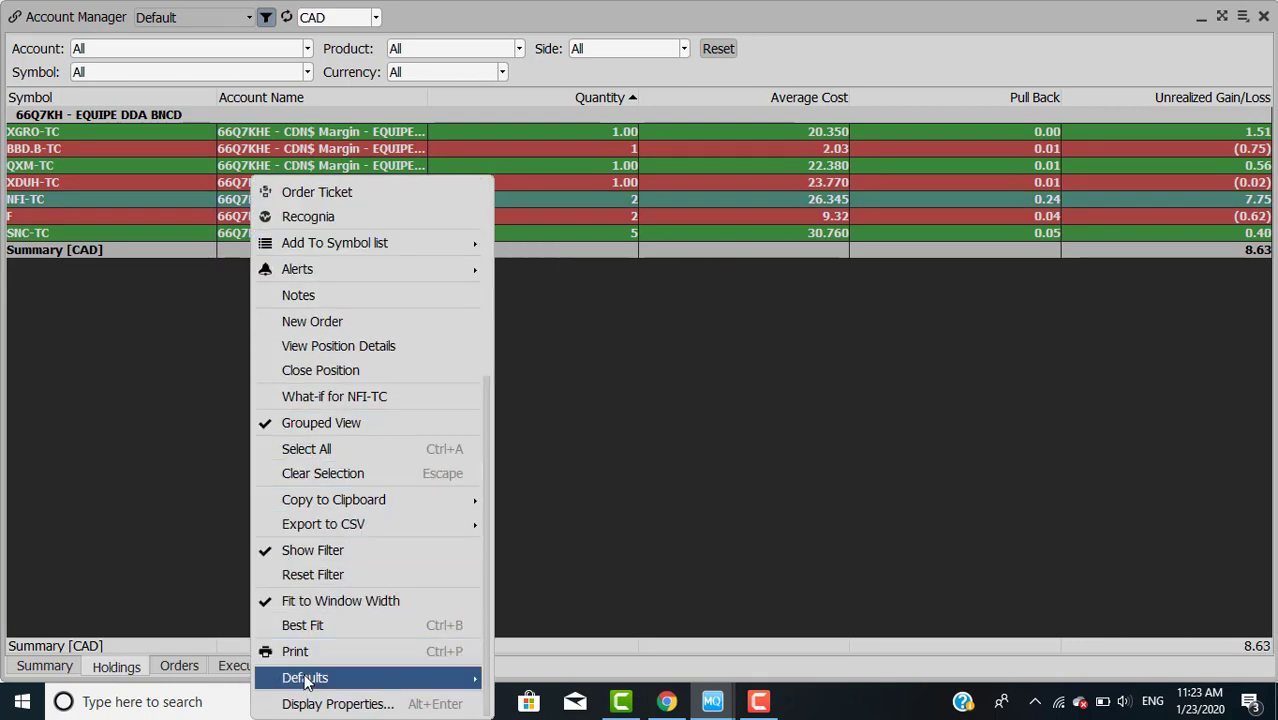
pyautogui.moveTo(305, 680)
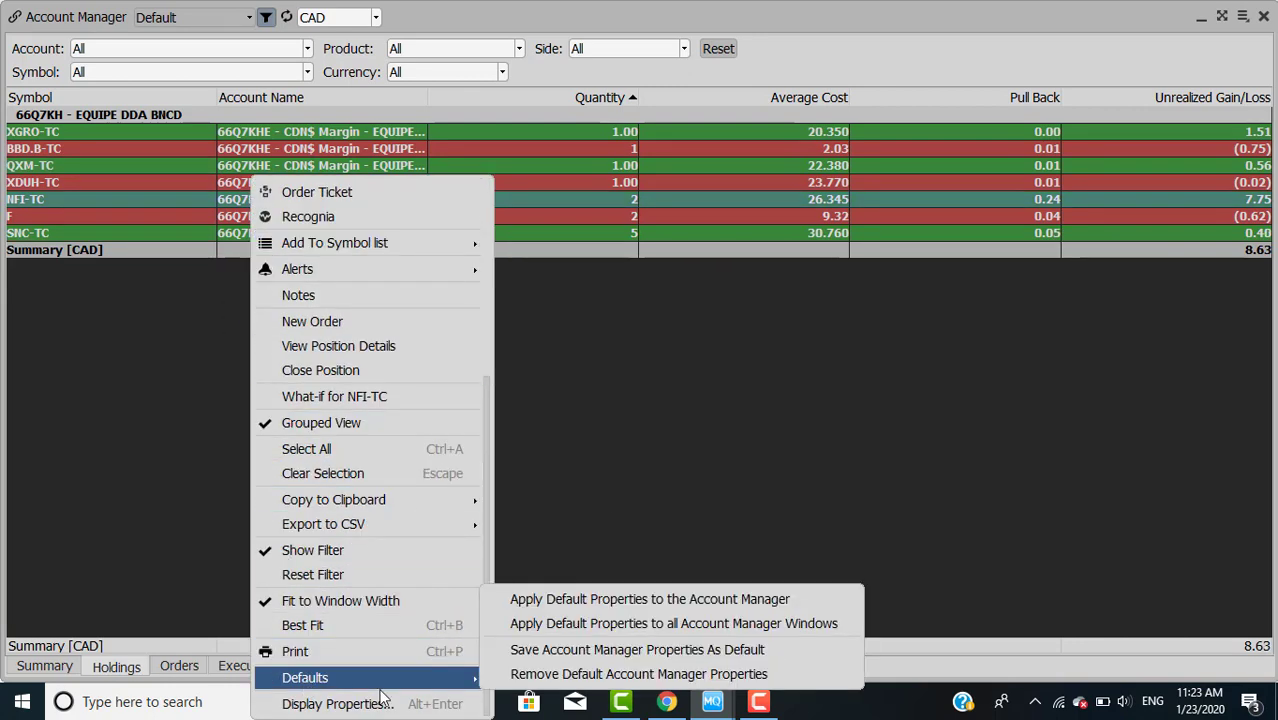
pyautogui.click(561, 652)
pyautogui.click(617, 382)
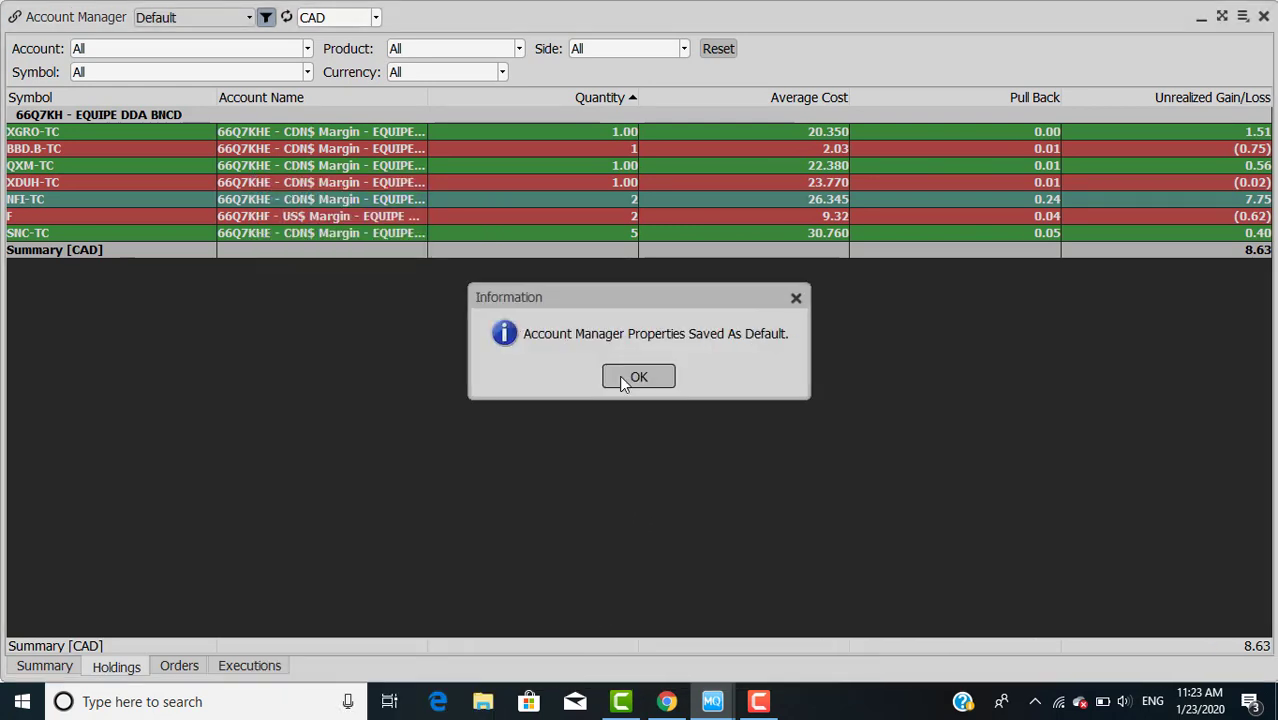
pyautogui.click(621, 380)
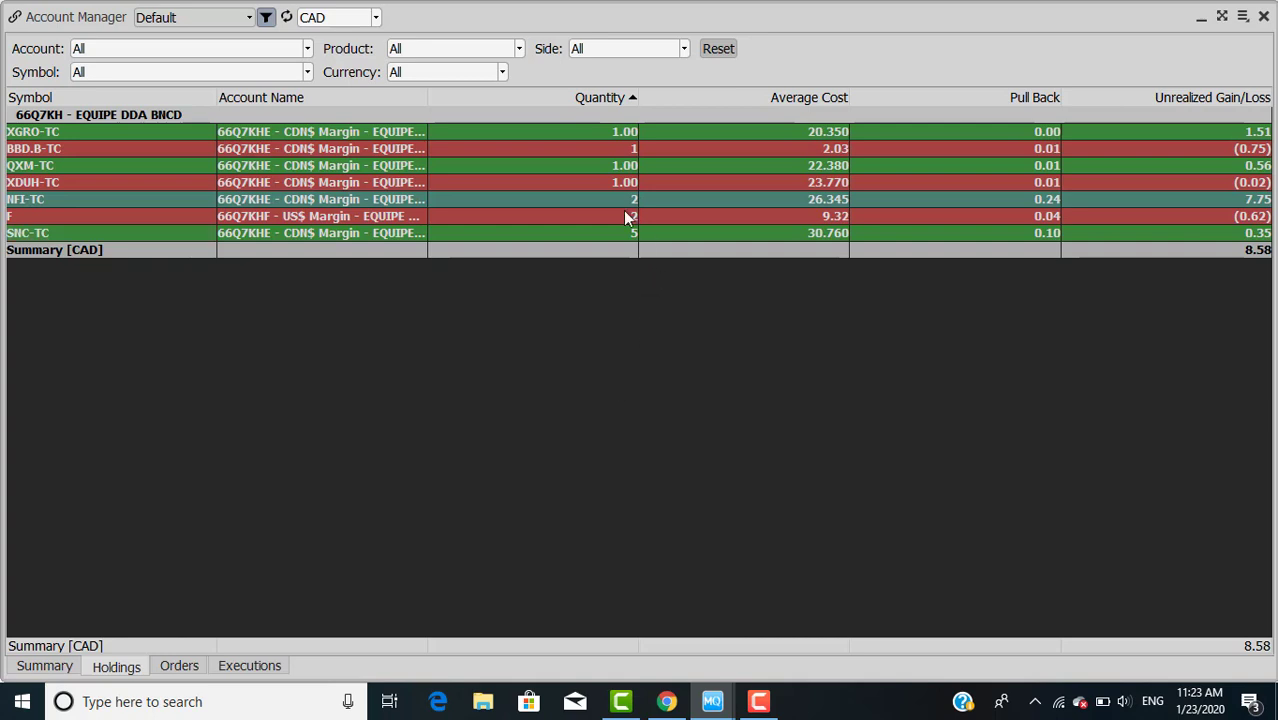
# - Look at the product filter choices for holdings, and filter the orders list by status Open
pyautogui.click(519, 51)
pyautogui.click(519, 52)
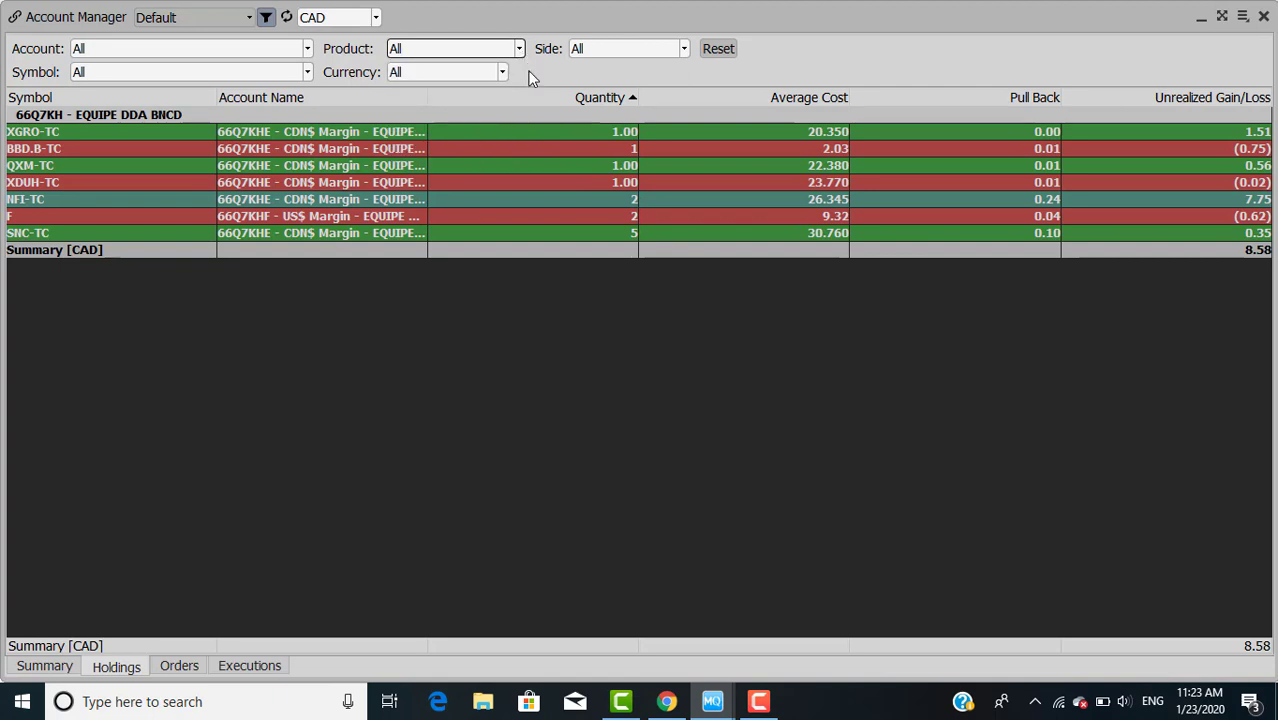
pyautogui.click(180, 667)
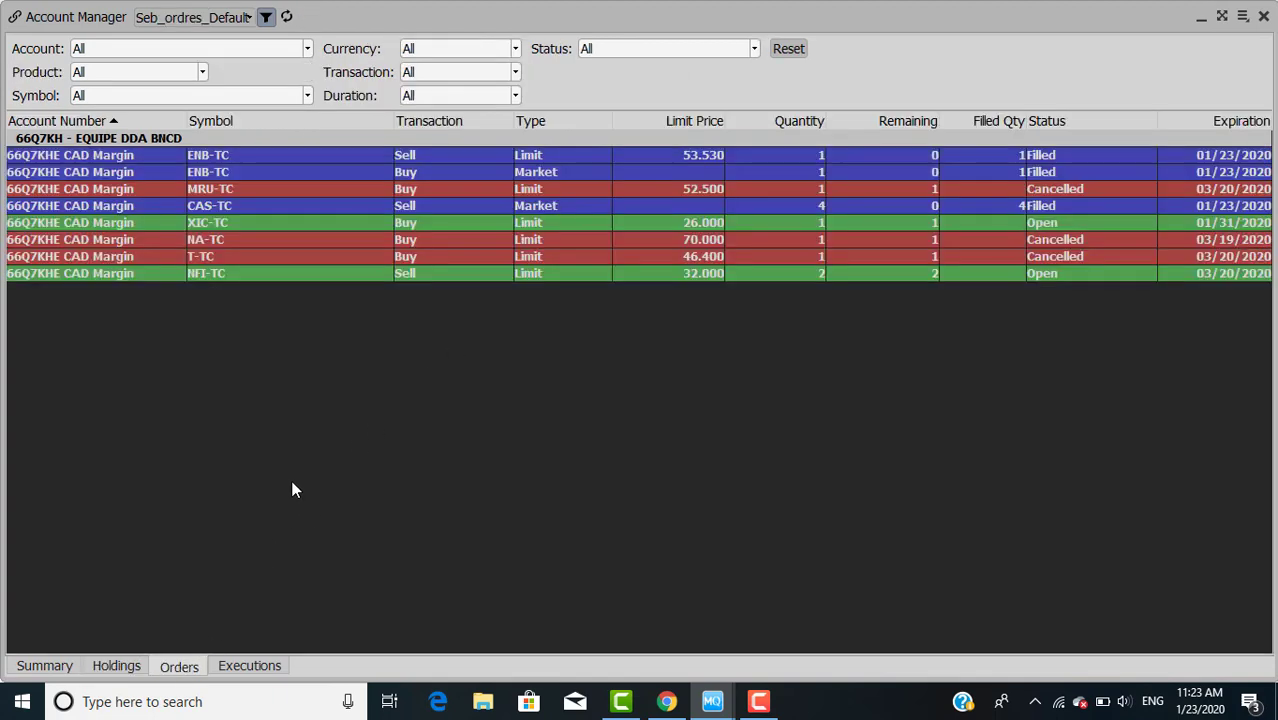
pyautogui.click(753, 49)
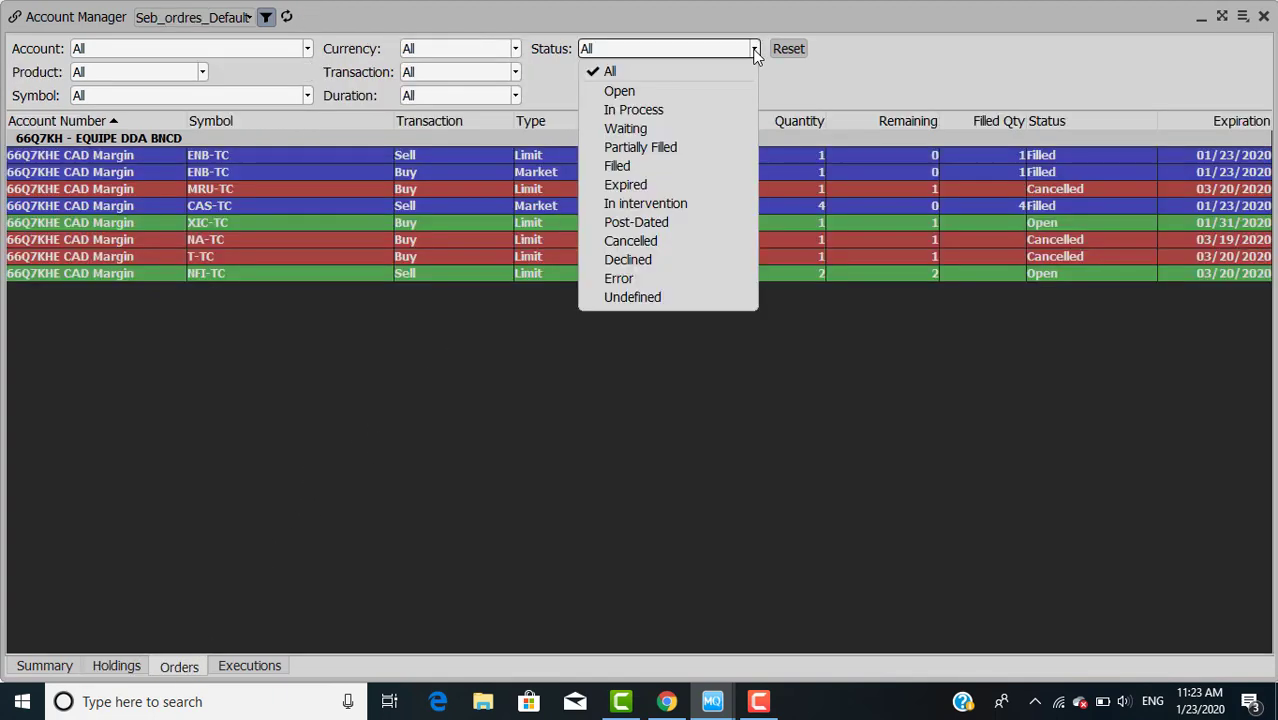
pyautogui.click(712, 89)
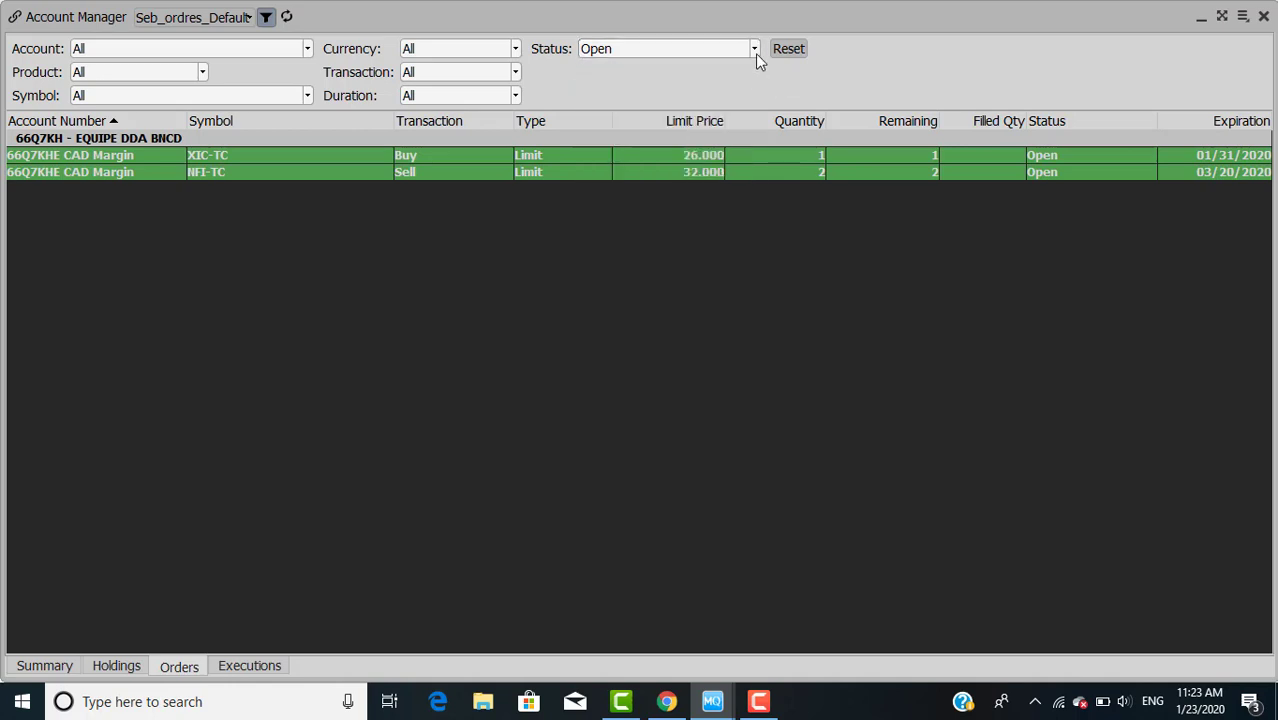
# - Set the orders status filter back to All and show the executions list
pyautogui.click(755, 49)
pyautogui.click(720, 69)
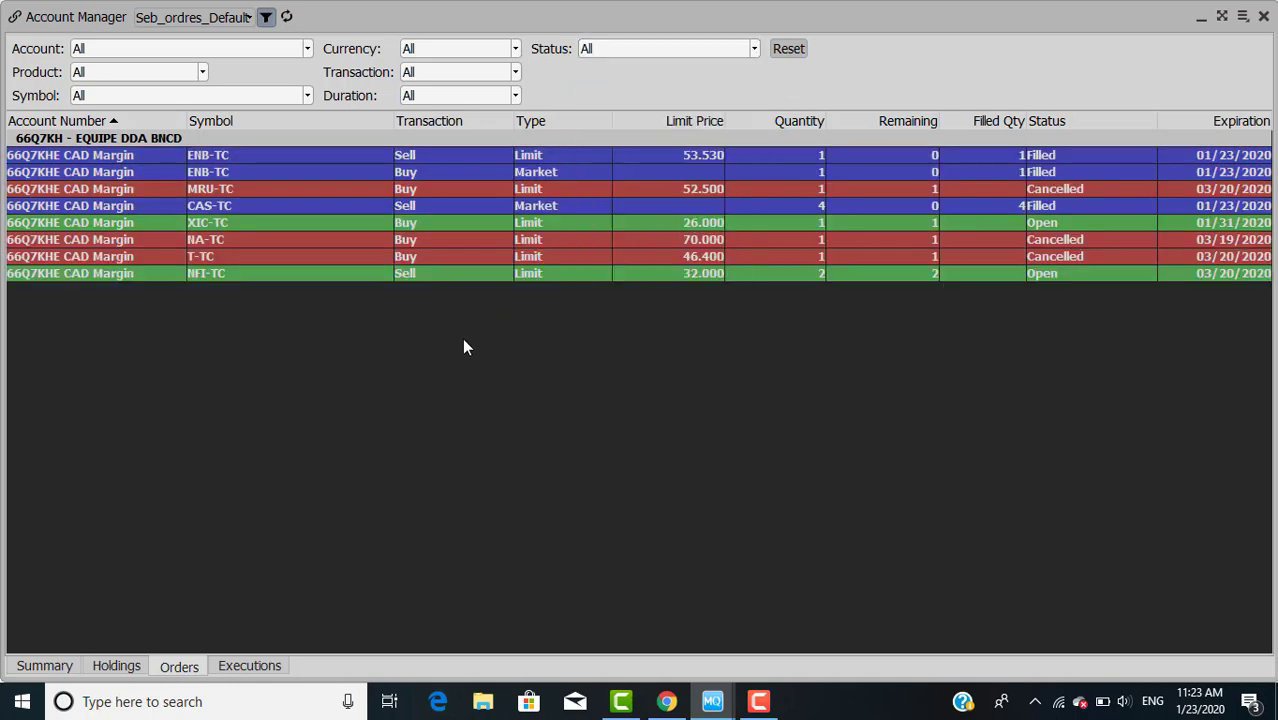
pyautogui.click(252, 668)
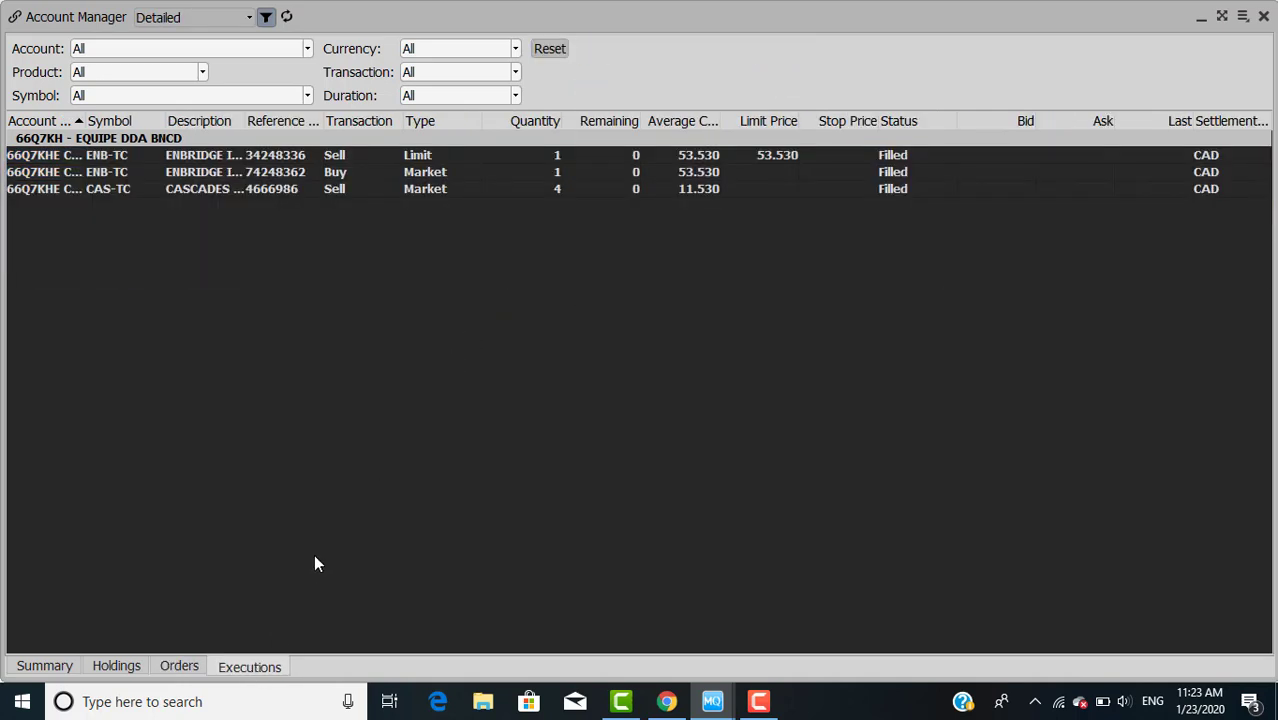